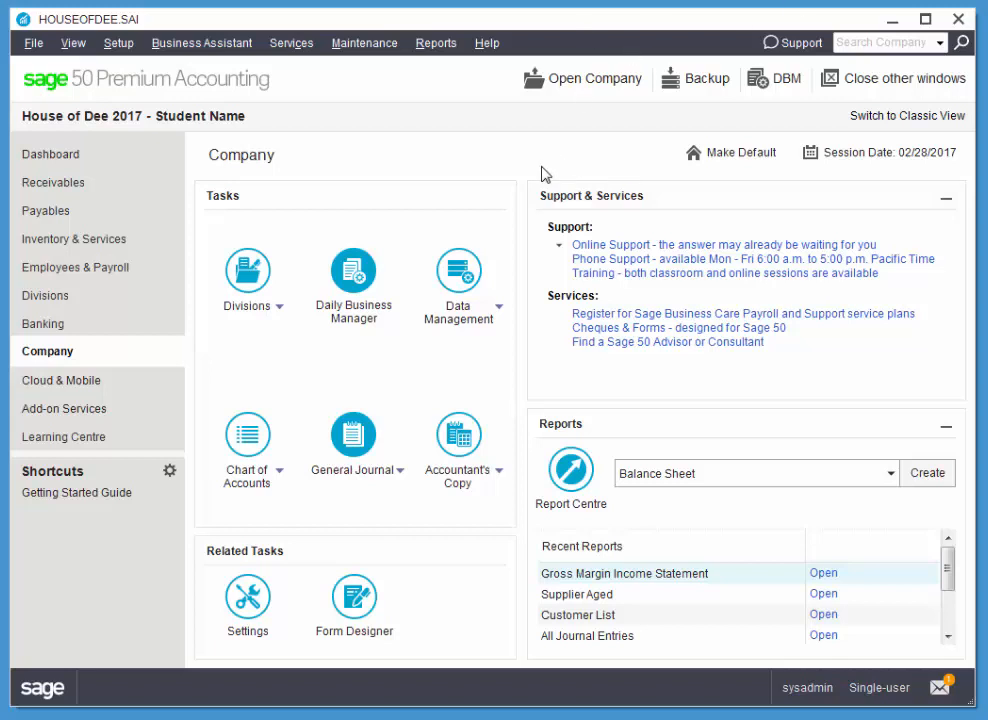
# Change the project title in the company's Division name settings to Departments and accept the terminology change
pyautogui.click(110, 43)
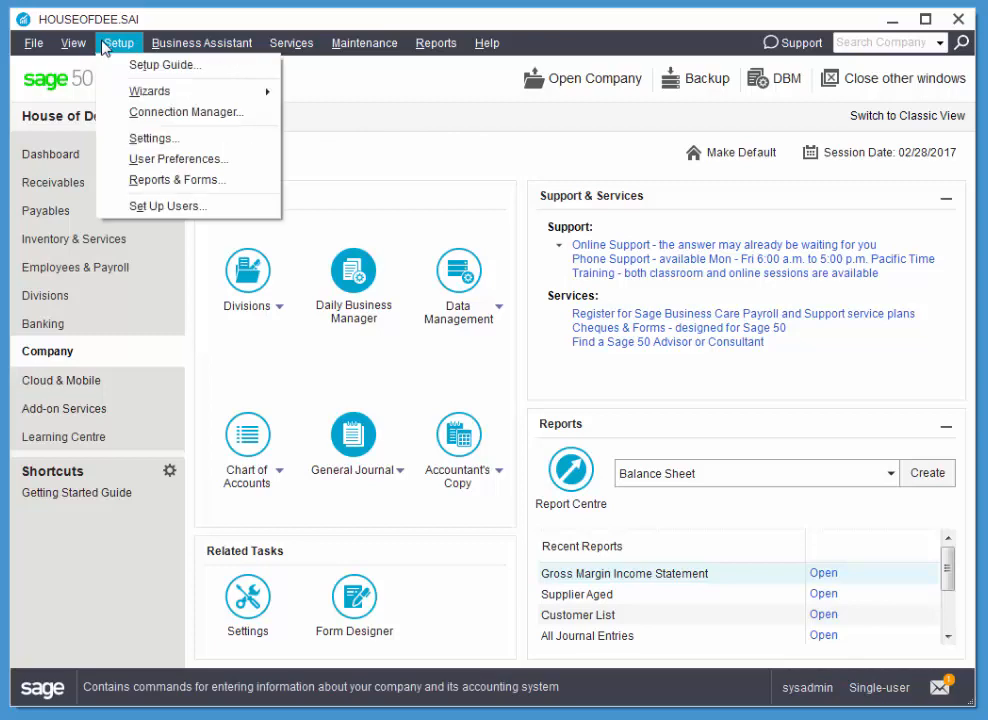
pyautogui.click(148, 139)
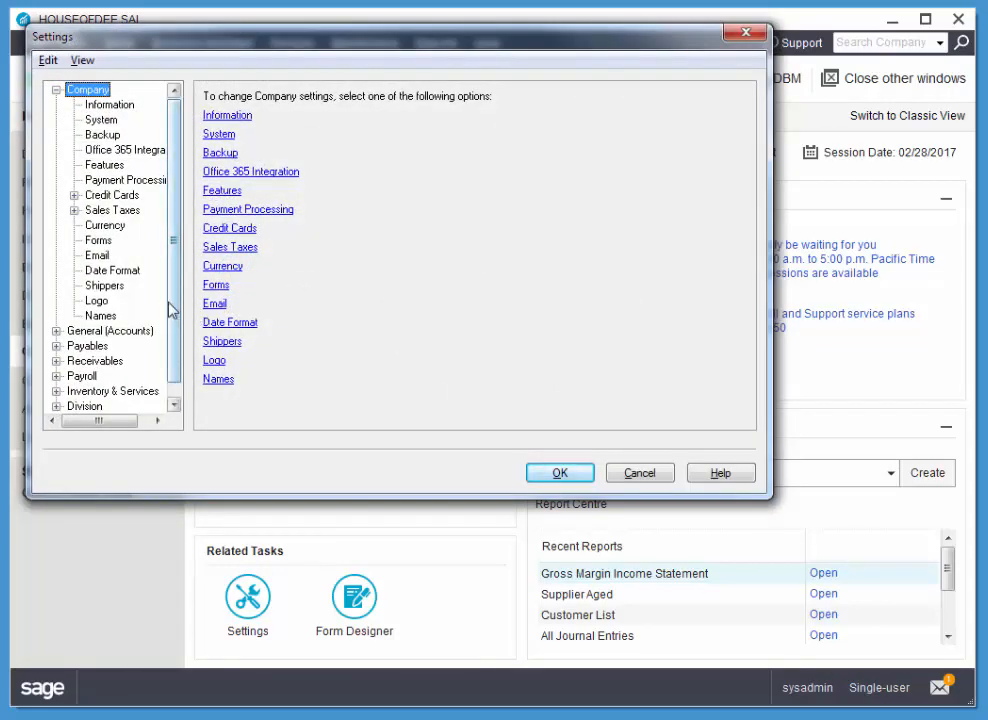
pyautogui.scroll(-1, 172, 300)
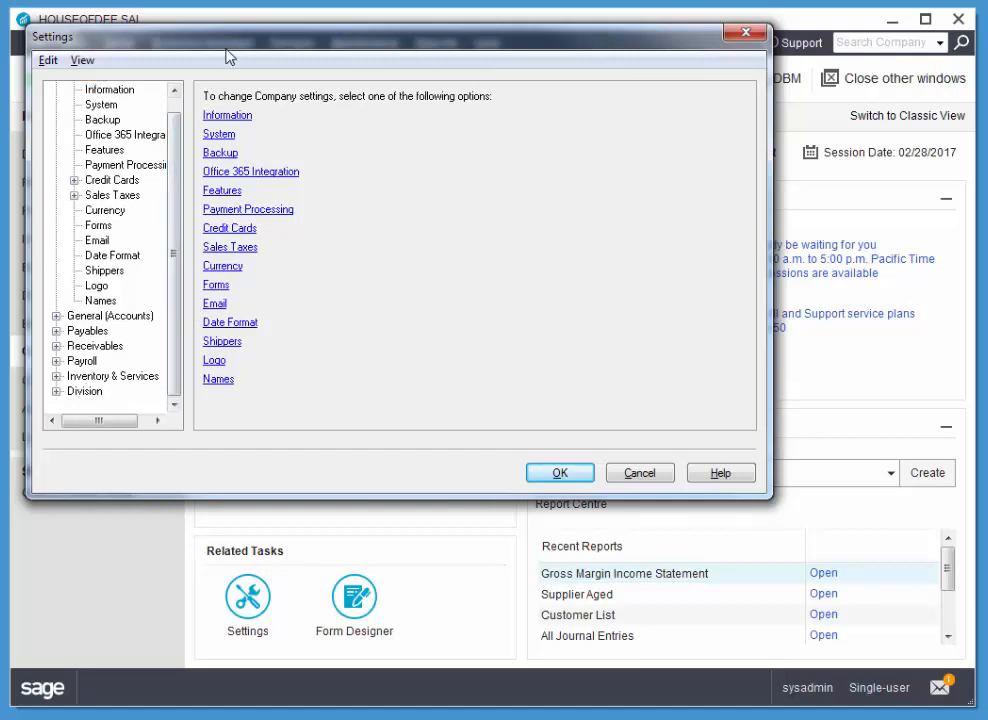
pyautogui.moveTo(232, 46); pyautogui.dragTo(296, 85)
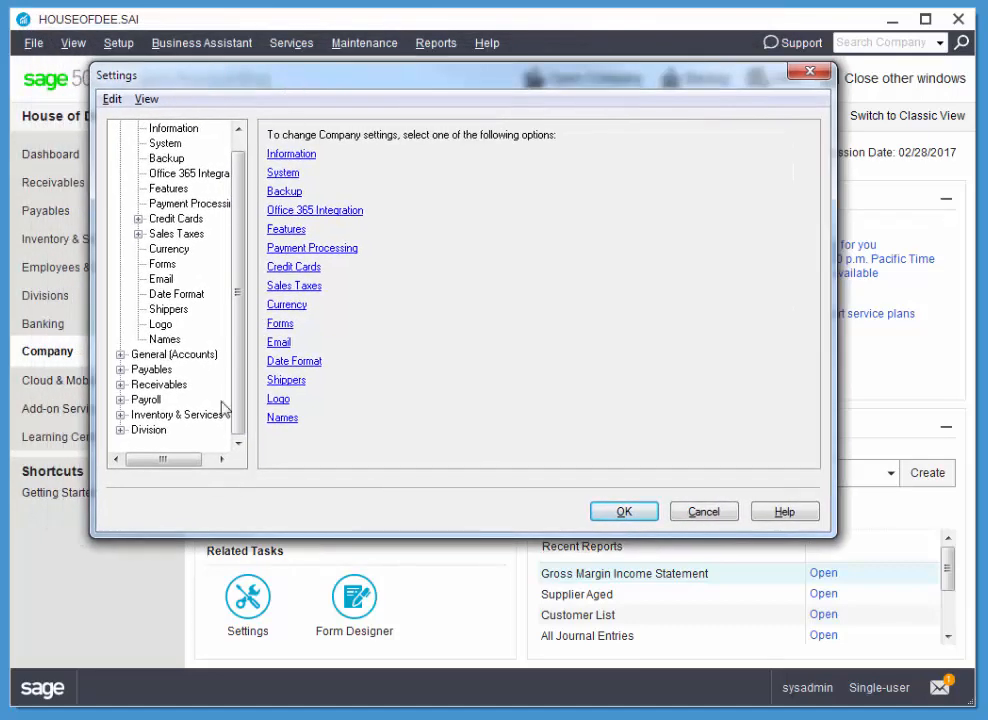
pyautogui.click(119, 430)
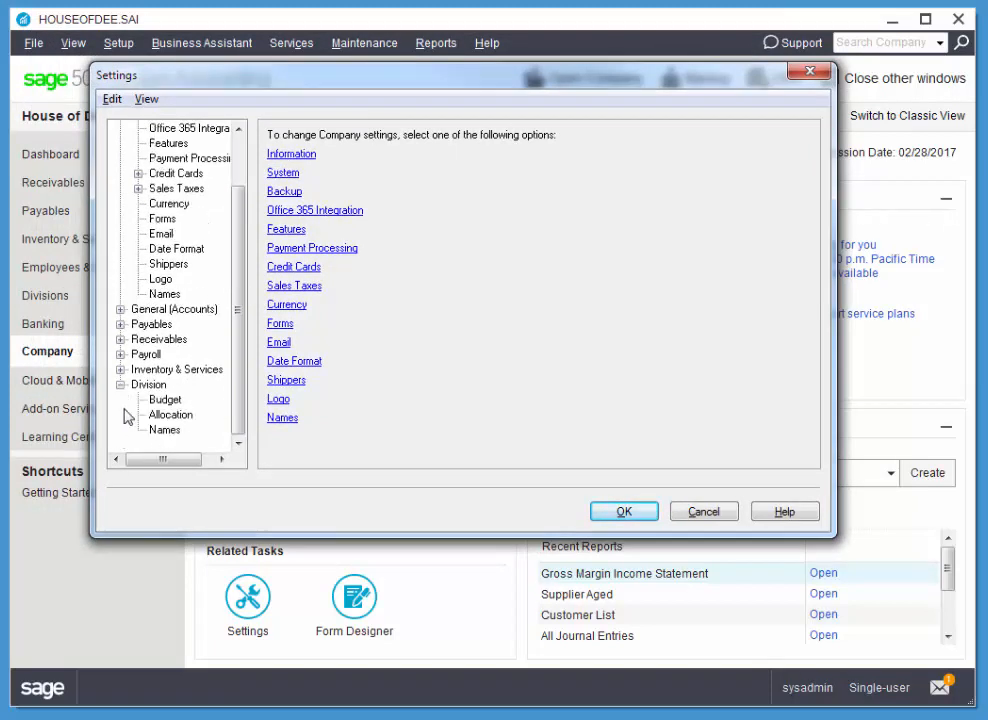
pyautogui.click(161, 429)
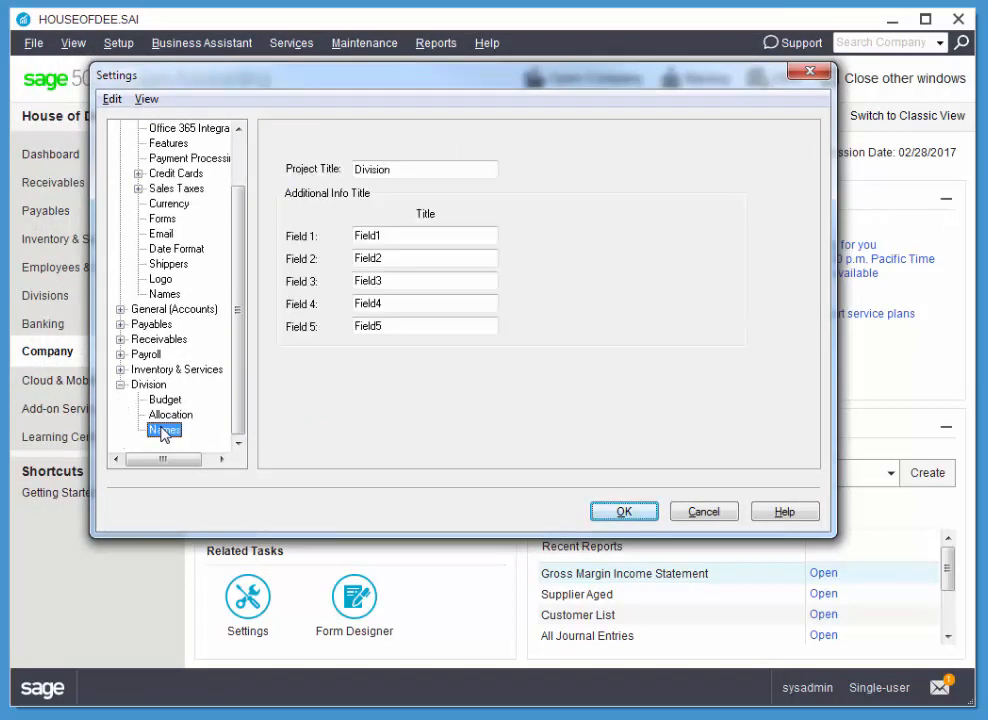
pyautogui.doubleClick(376, 170)
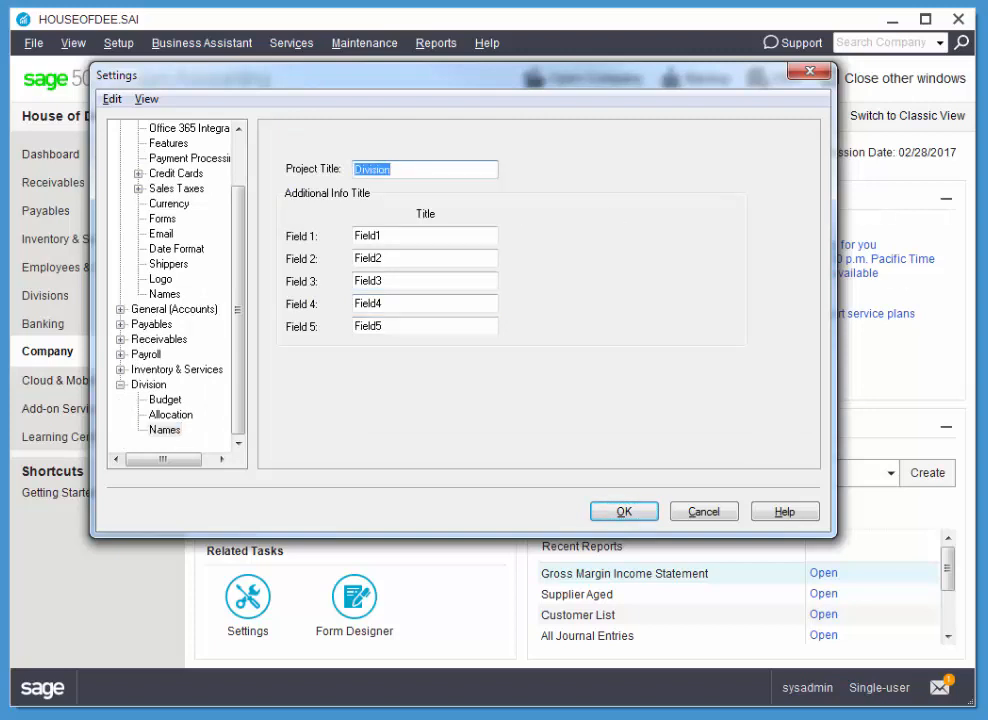
pyautogui.write('De')
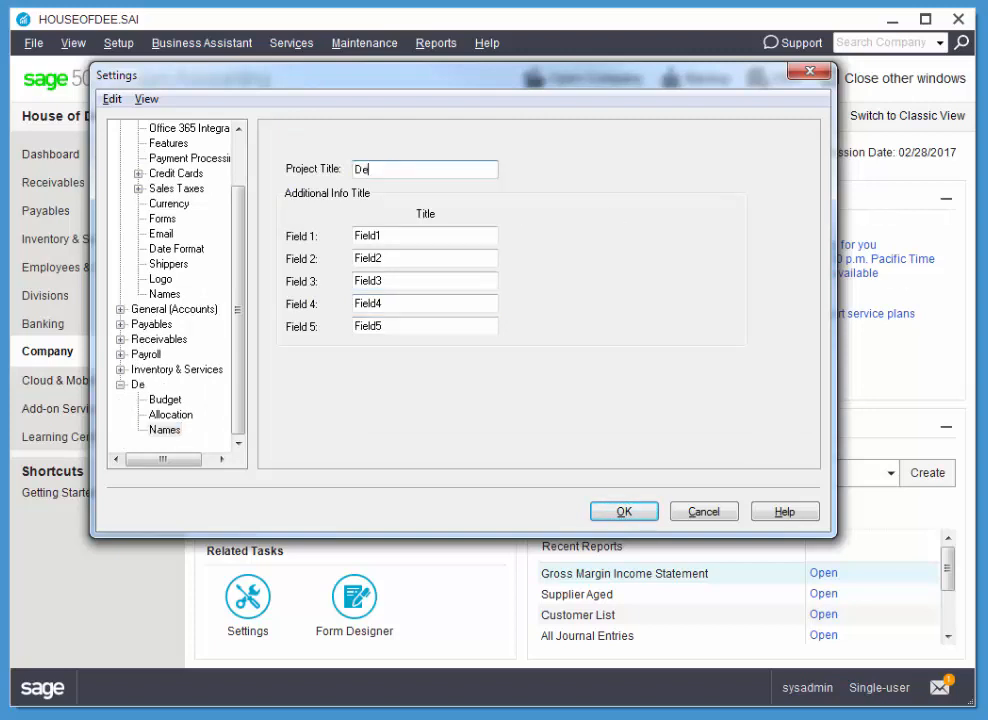
pyautogui.write('partments')
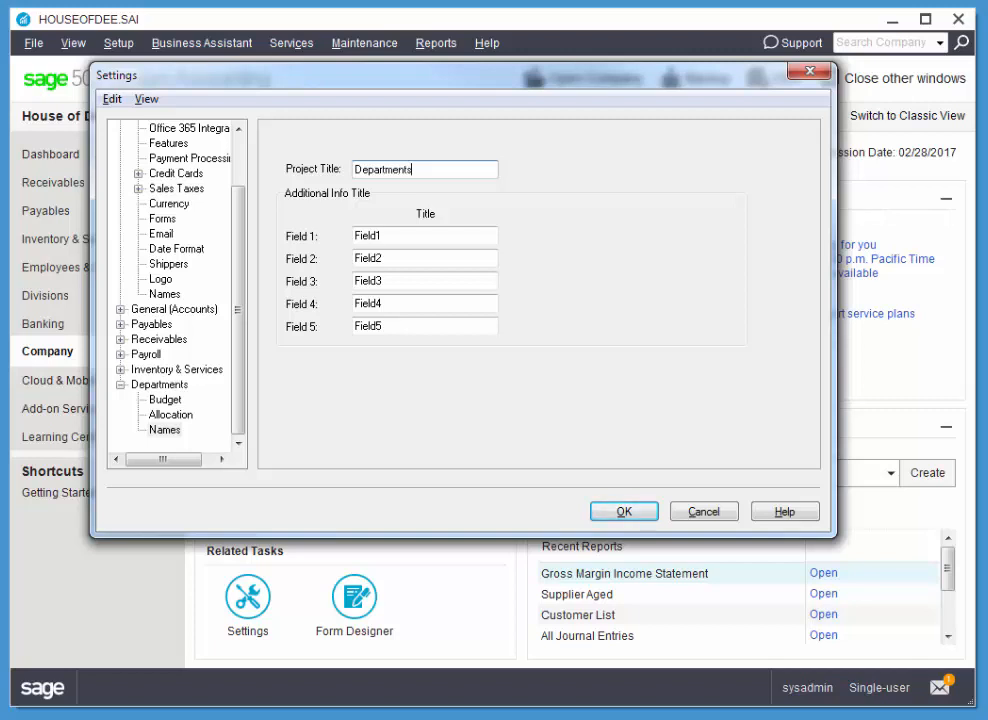
pyautogui.click(622, 511)
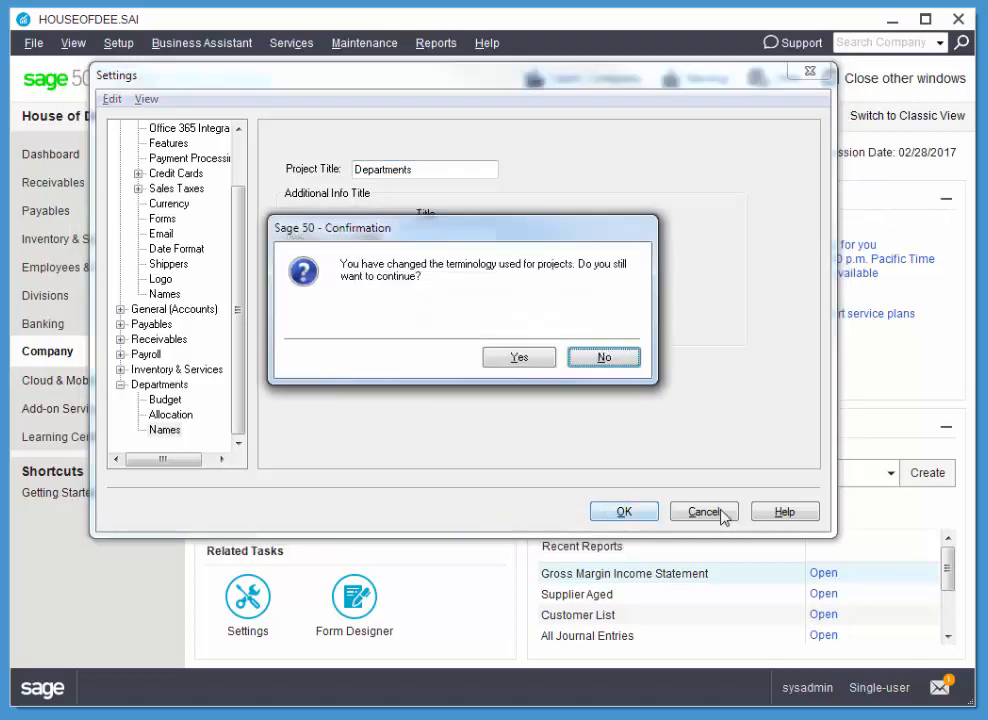
pyautogui.click(519, 359)
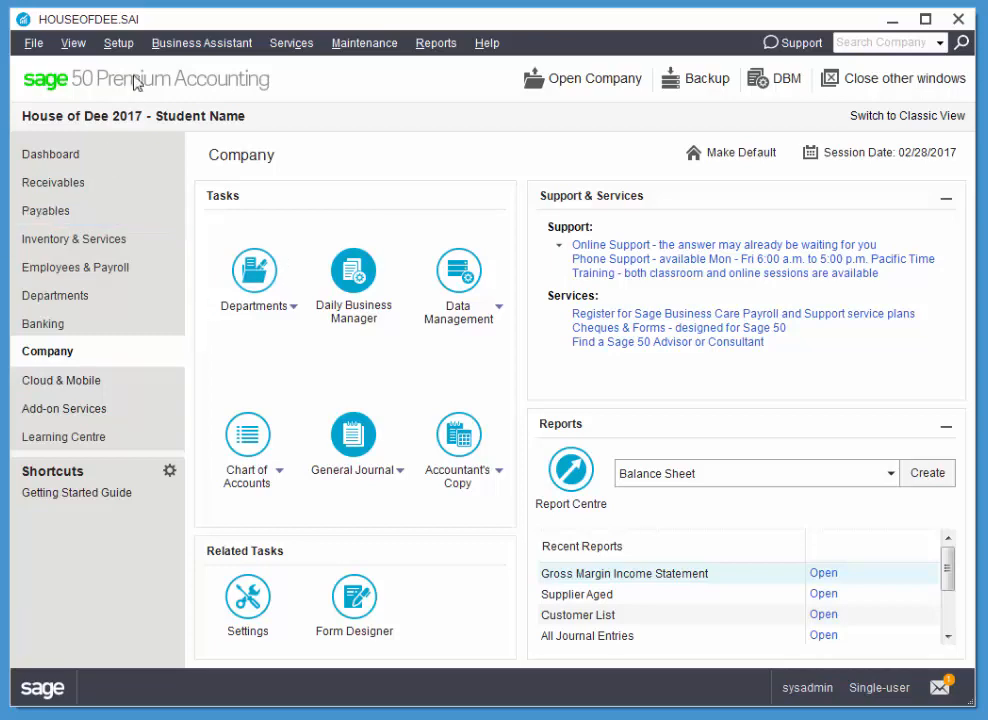
# Turn on budgeting for Departments in the company settings with a Monthly budget period frequency
pyautogui.click(126, 44)
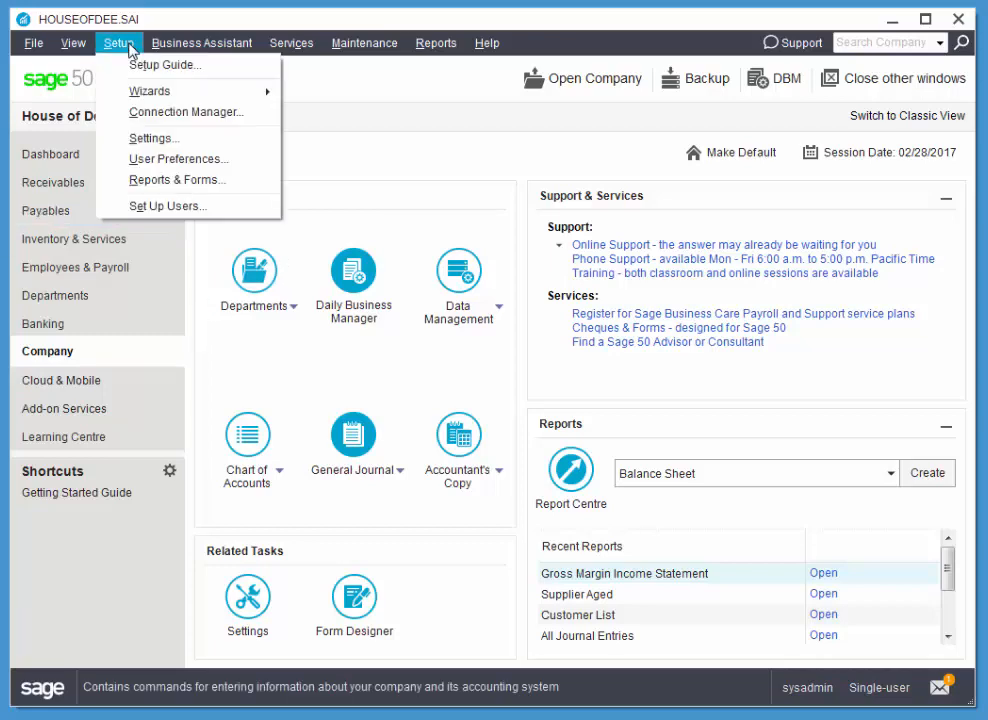
pyautogui.click(148, 140)
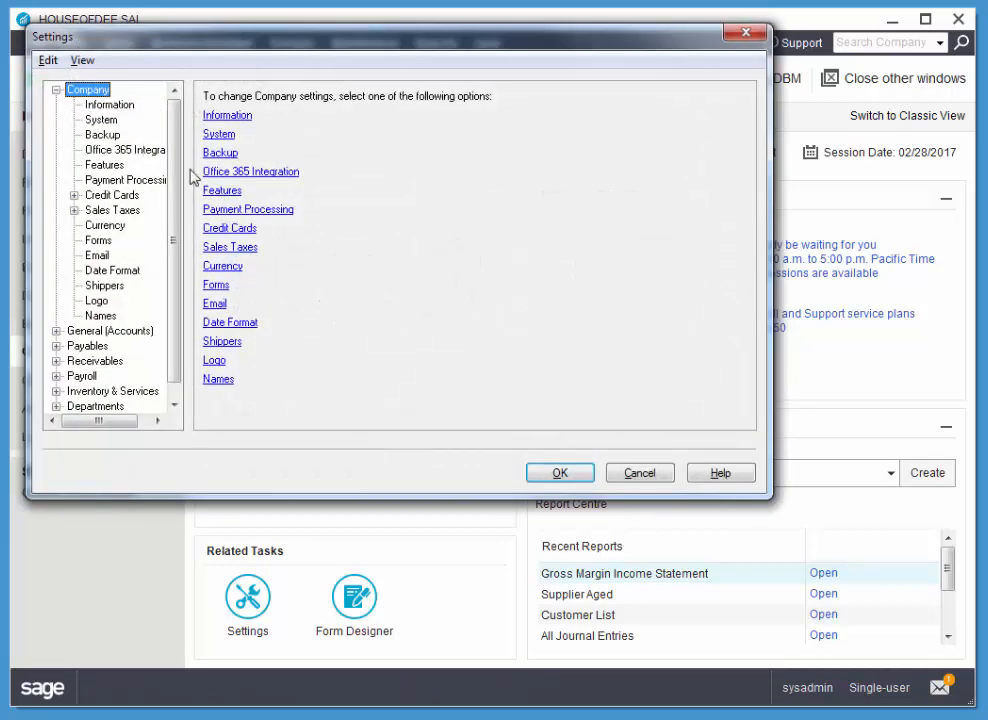
pyautogui.scroll(-1, 175, 330)
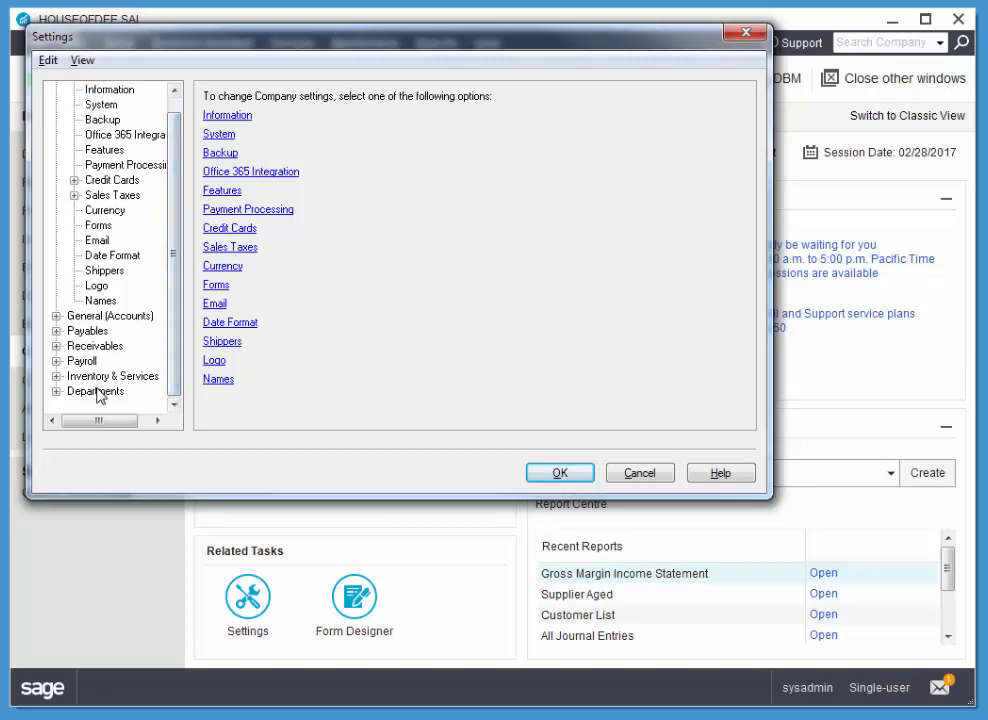
pyautogui.click(84, 391)
pyautogui.click(57, 391)
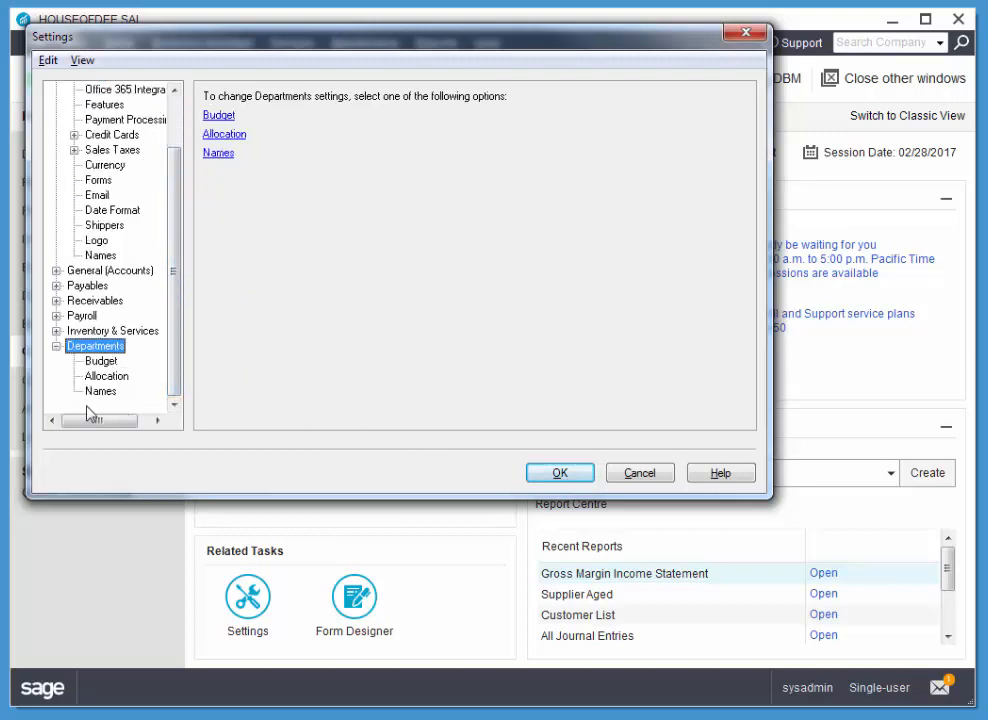
pyautogui.click(100, 361)
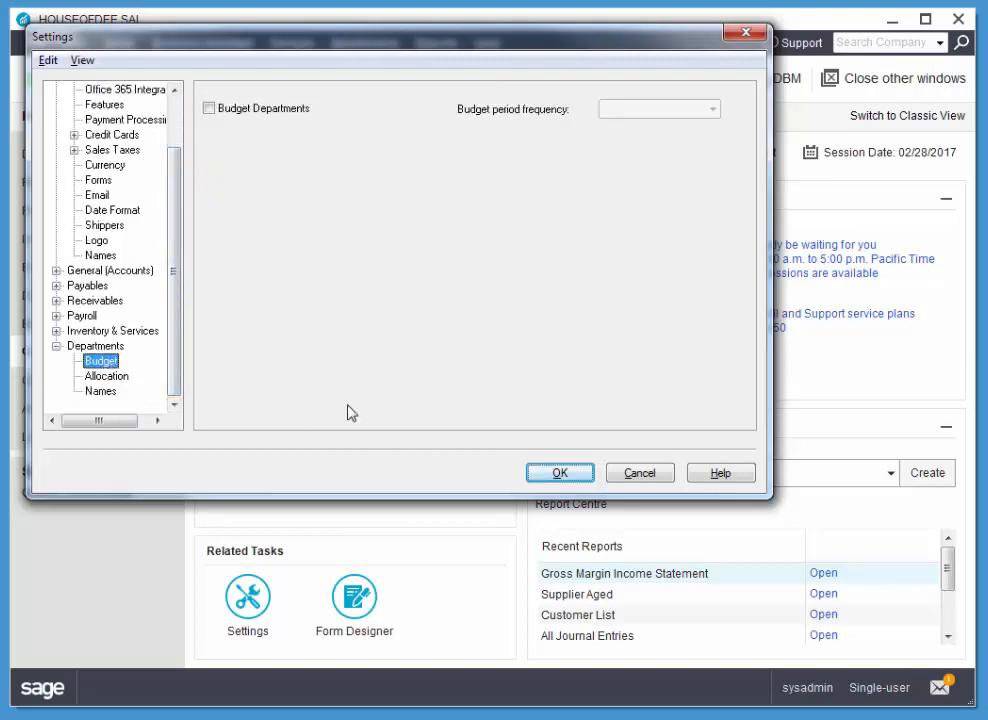
pyautogui.click(209, 109)
pyautogui.click(714, 110)
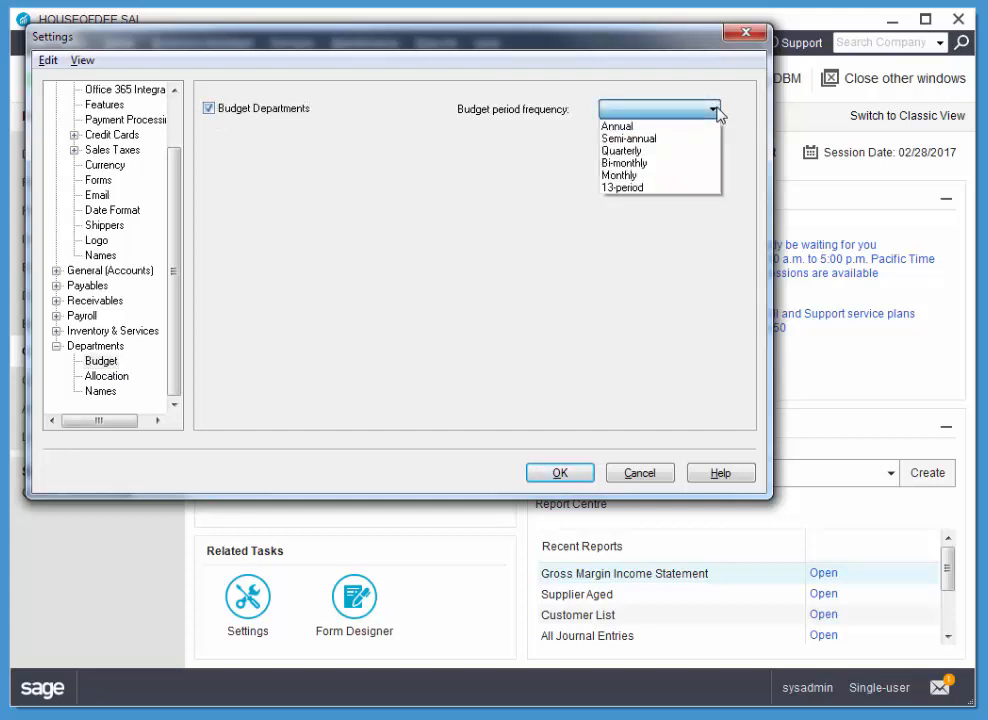
pyautogui.click(652, 176)
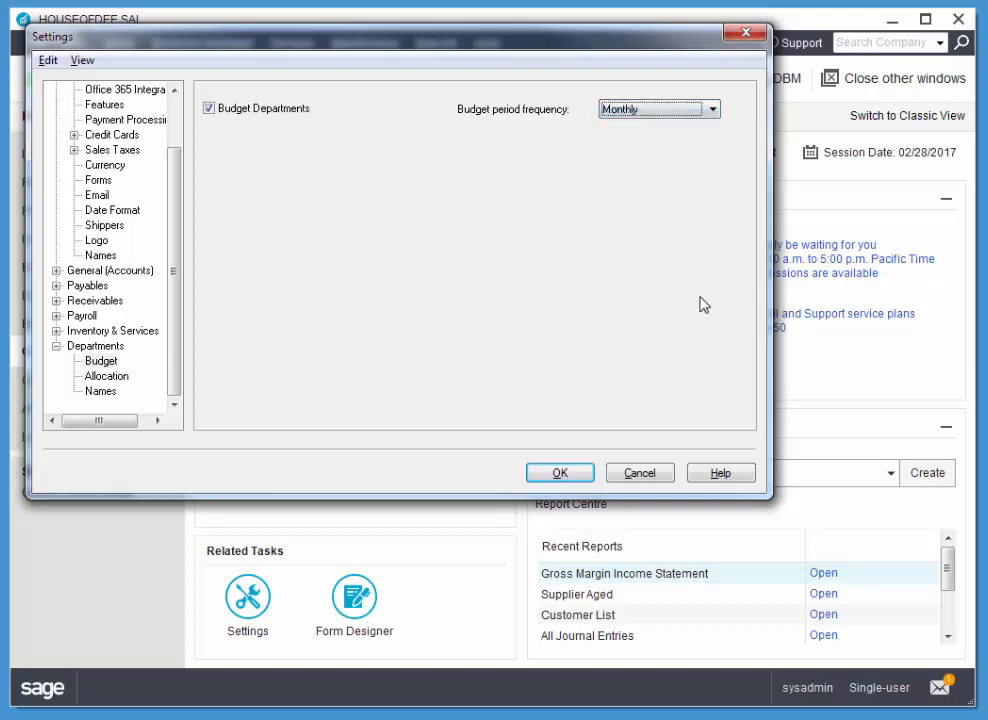
# Allocate payroll transactions by Percent and others by Amount, enable the incomplete-allocation warning and Tab key access to the Allocate field, and save the settings
pyautogui.click(104, 376)
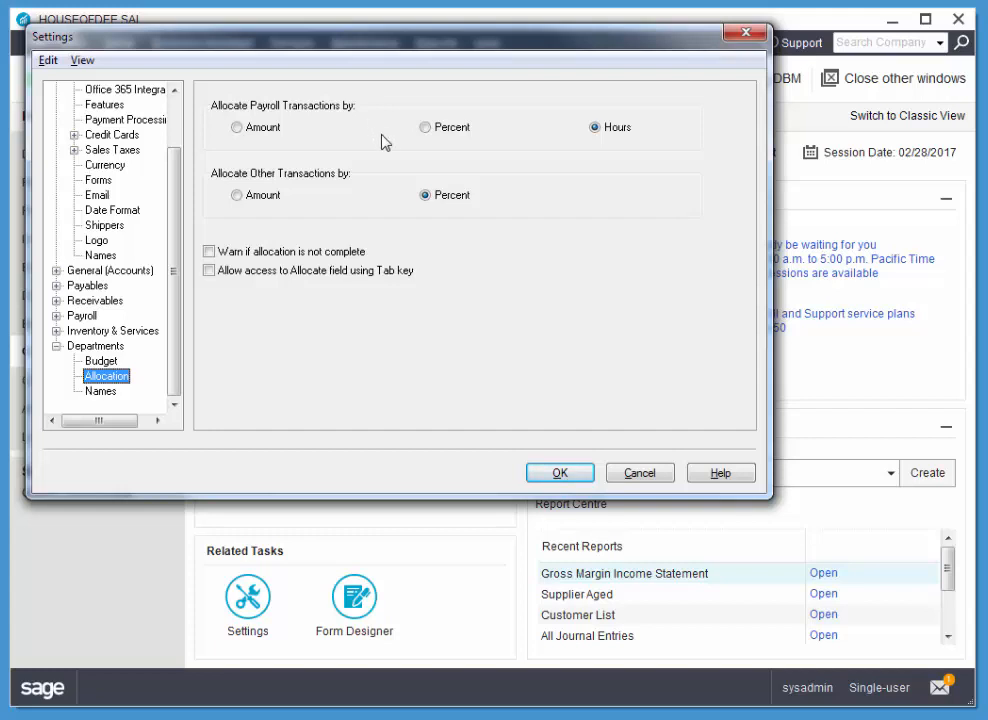
pyautogui.click(425, 127)
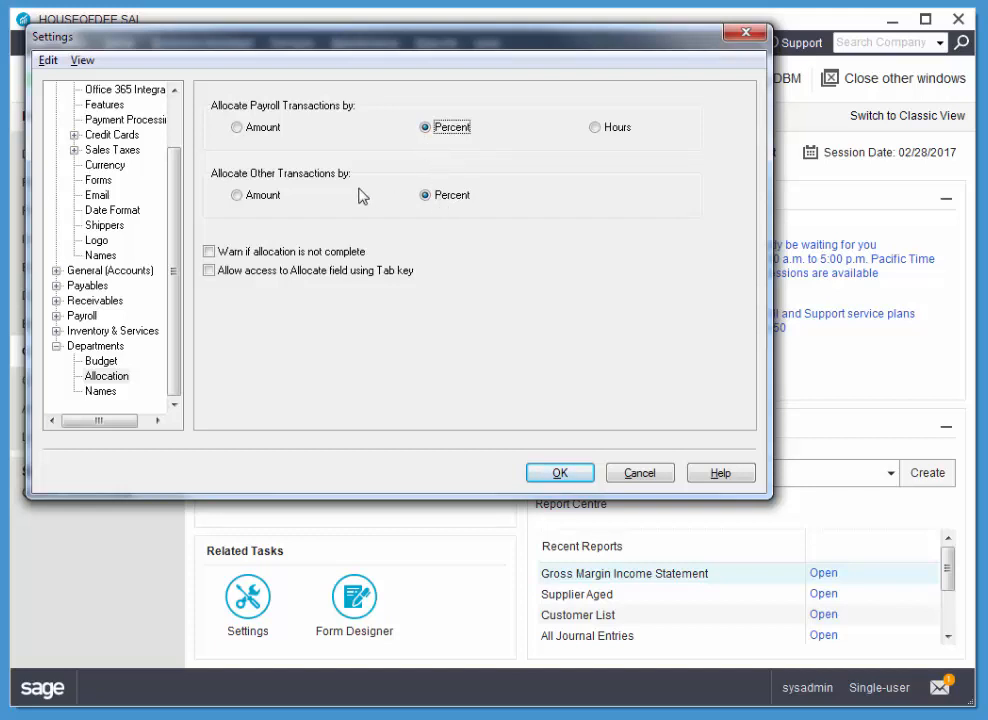
pyautogui.click(237, 196)
pyautogui.click(209, 253)
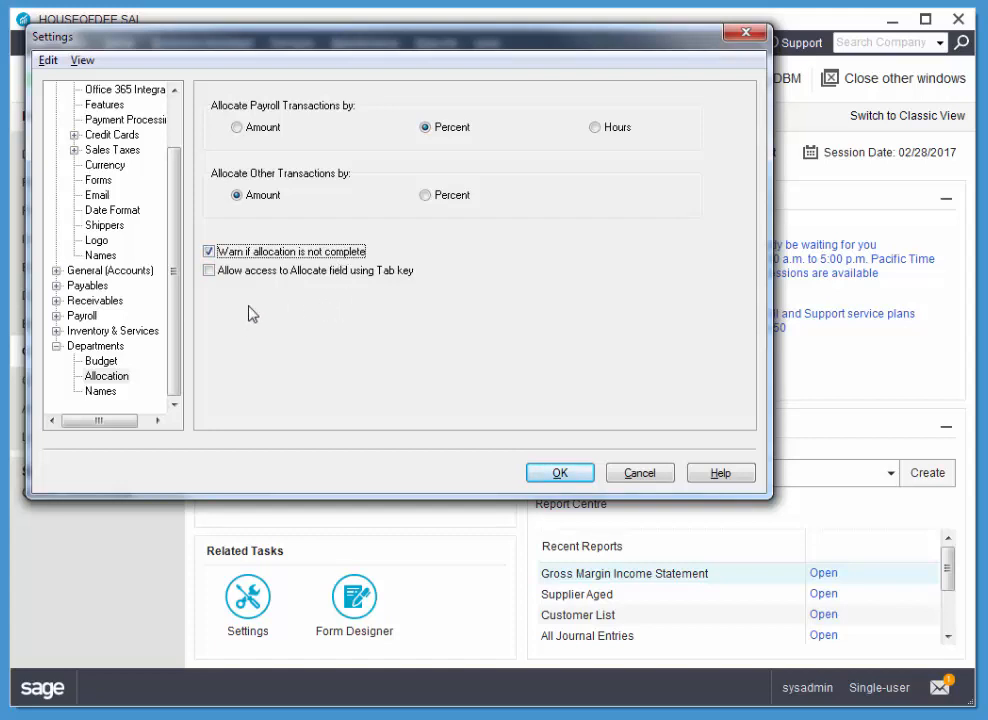
pyautogui.click(209, 272)
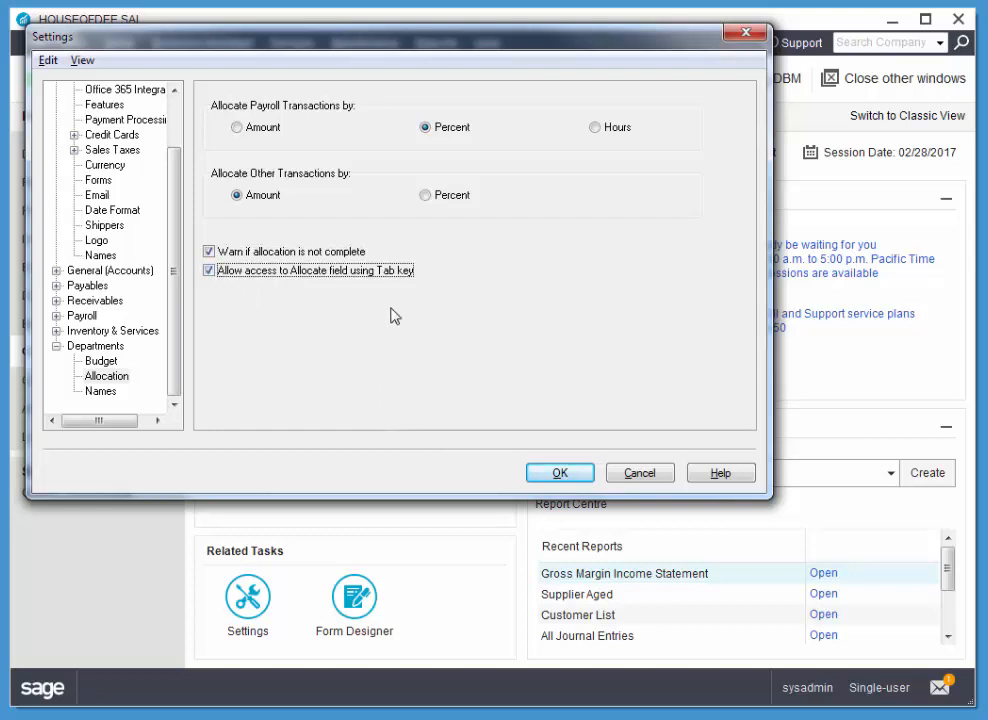
pyautogui.click(560, 474)
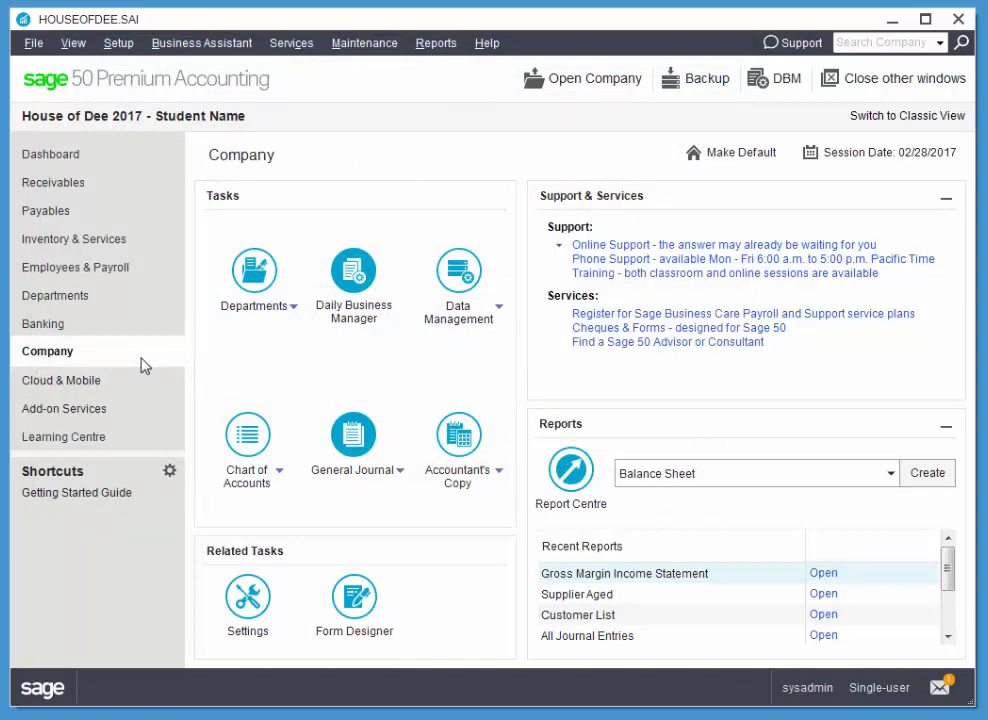
# Create a new department record named Sales with a start date of 02/01/2017
pyautogui.click(55, 300)
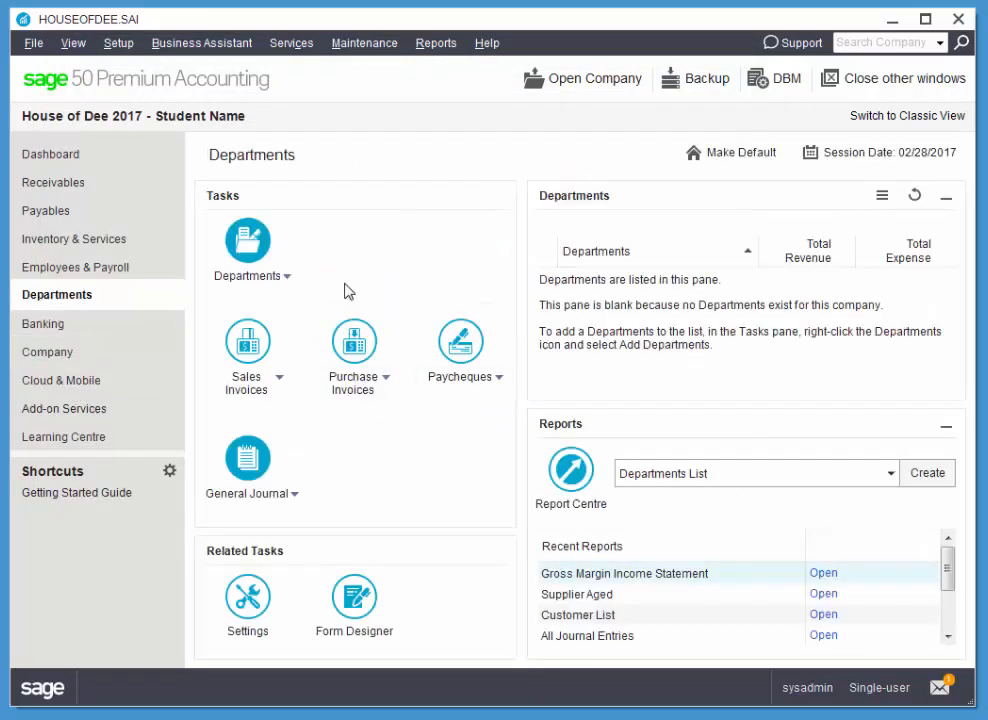
pyautogui.click(248, 238)
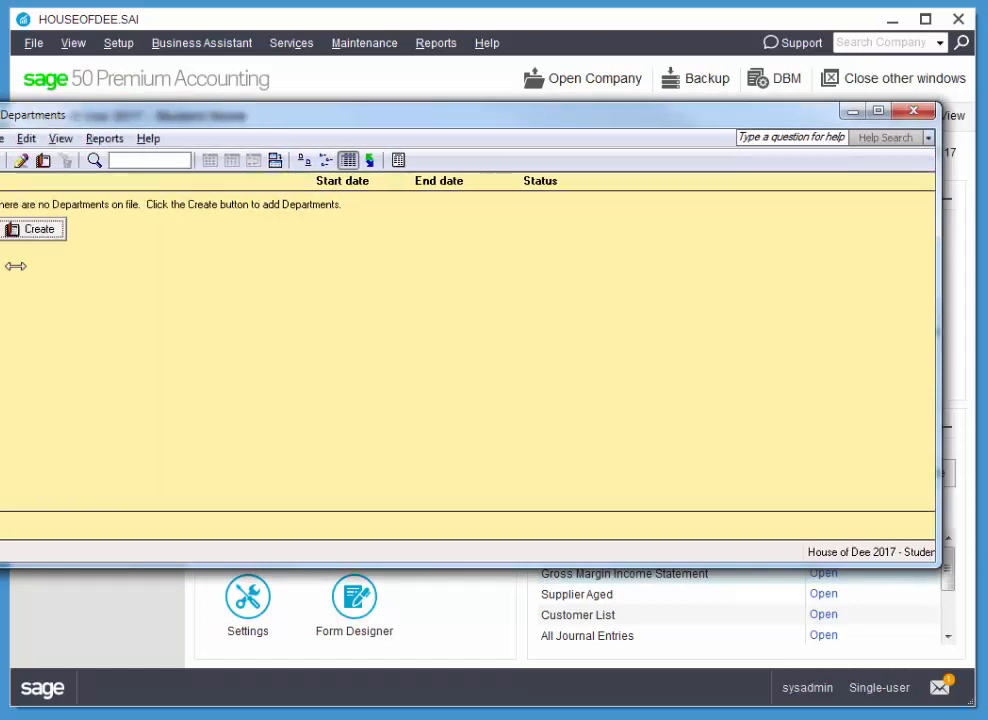
pyautogui.click(116, 231)
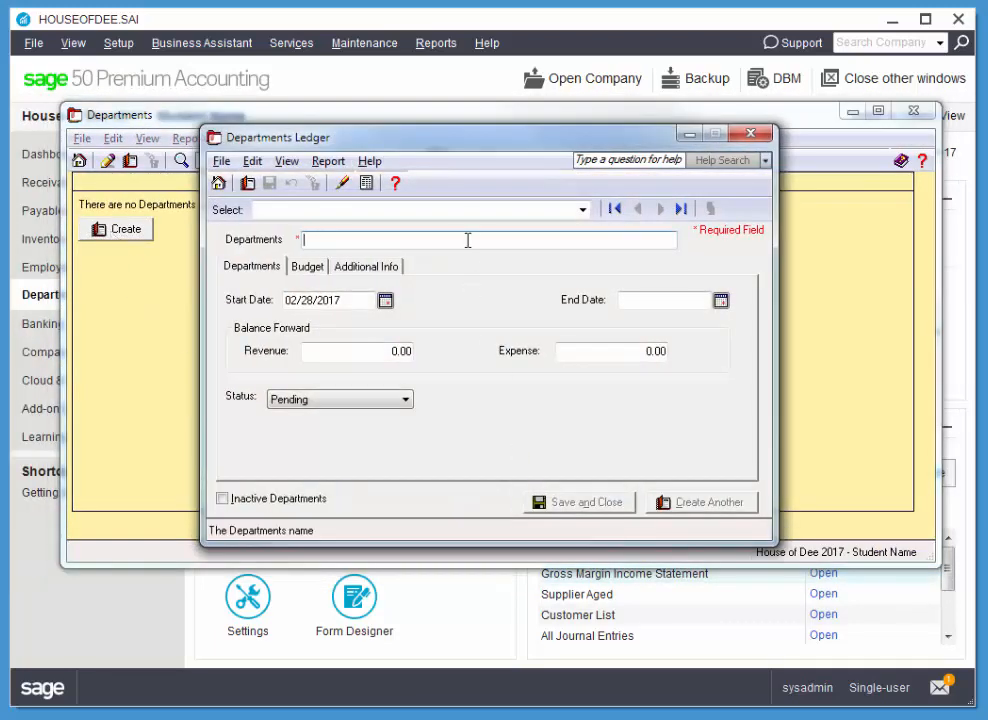
pyautogui.write('Sales')
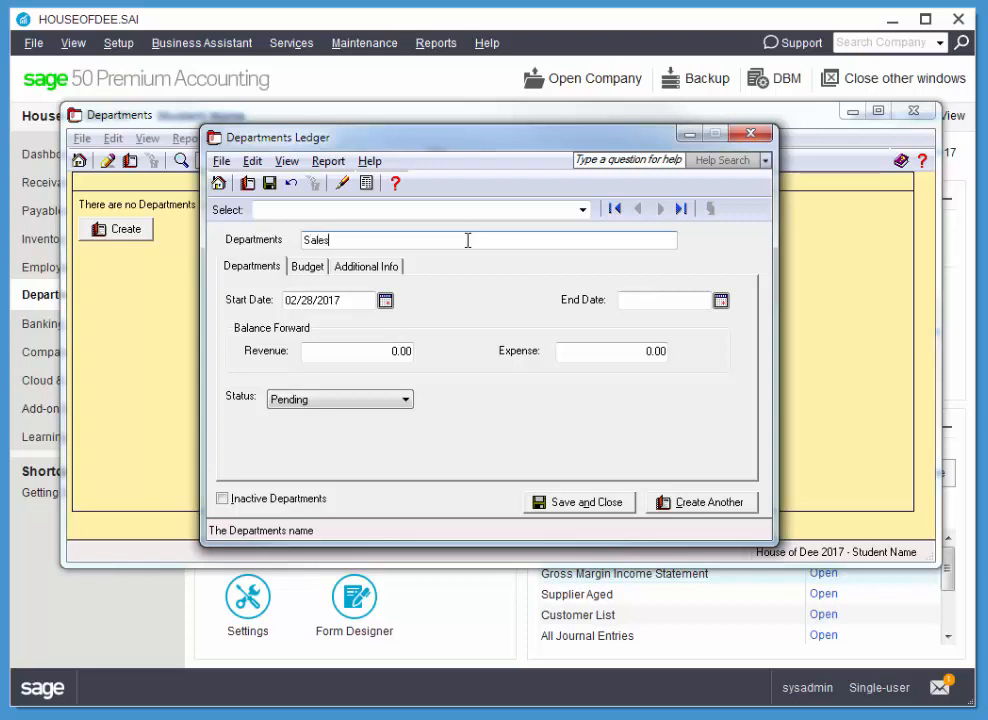
pyautogui.click(386, 300)
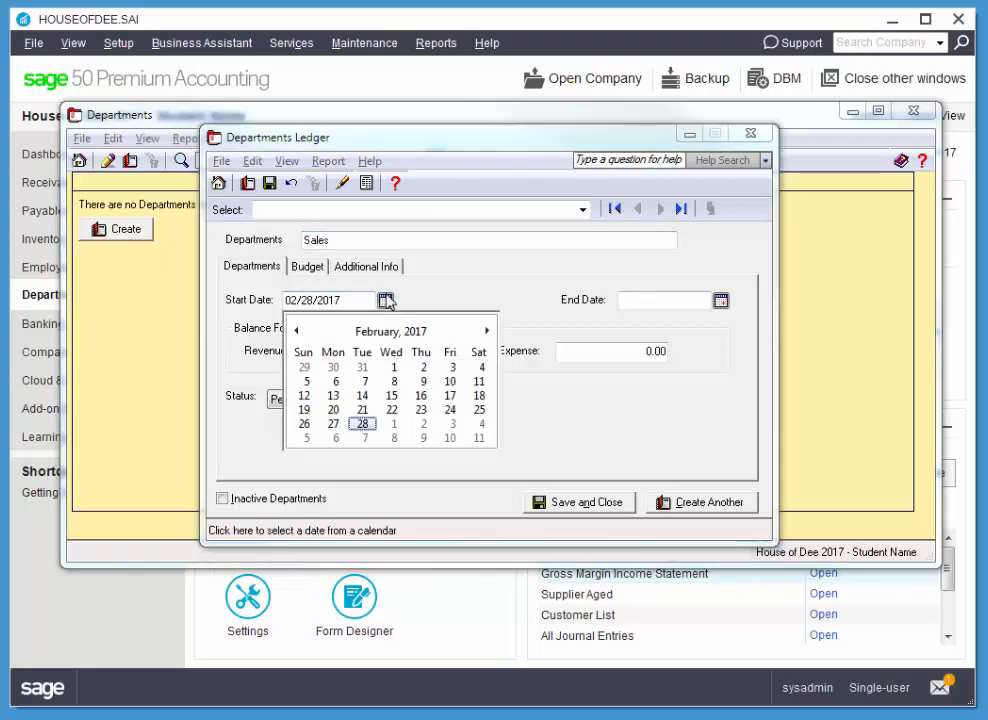
pyautogui.click(392, 366)
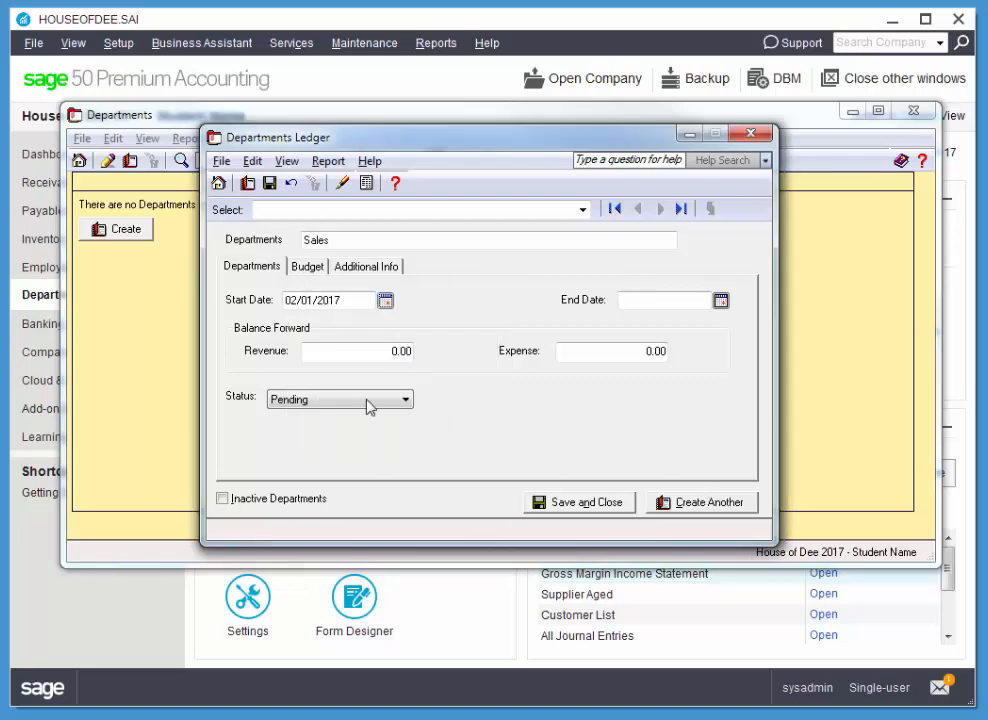
# Enable budgeting for the Sales department and enter January's budgeted revenue of 15,000 and budgeted expenses of 3,000
pyautogui.click(309, 266)
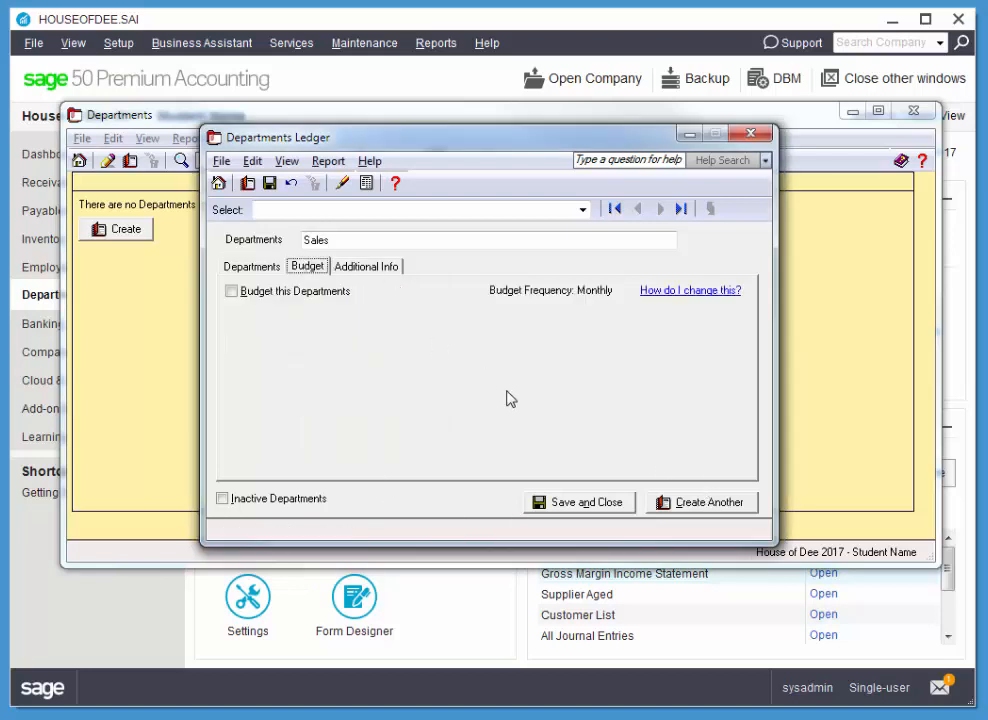
pyautogui.click(233, 291)
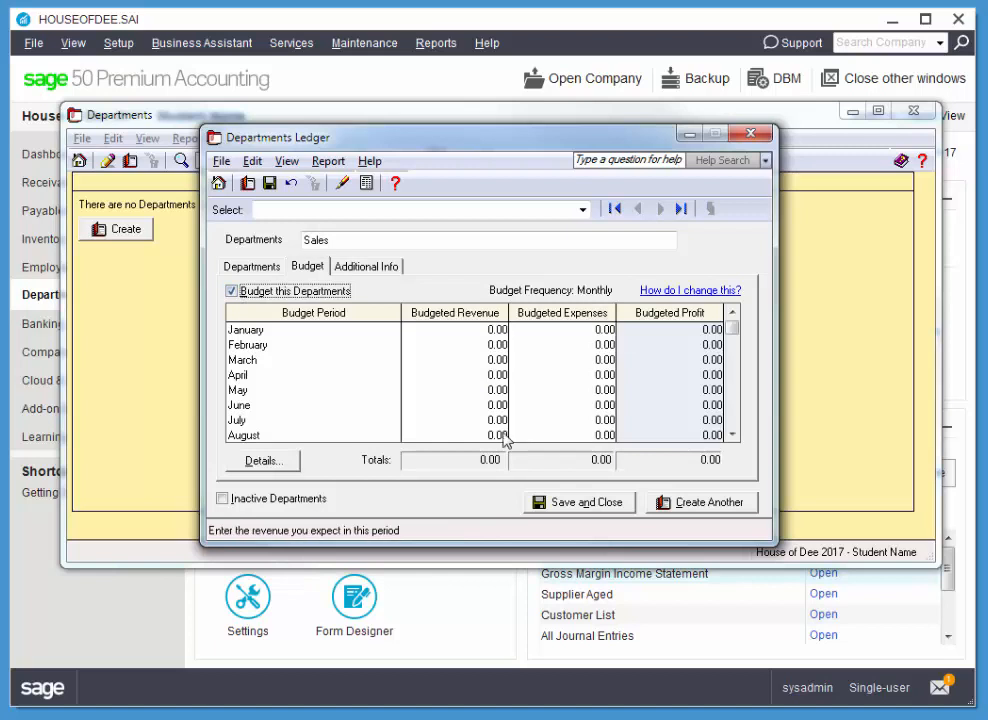
pyautogui.click(497, 332)
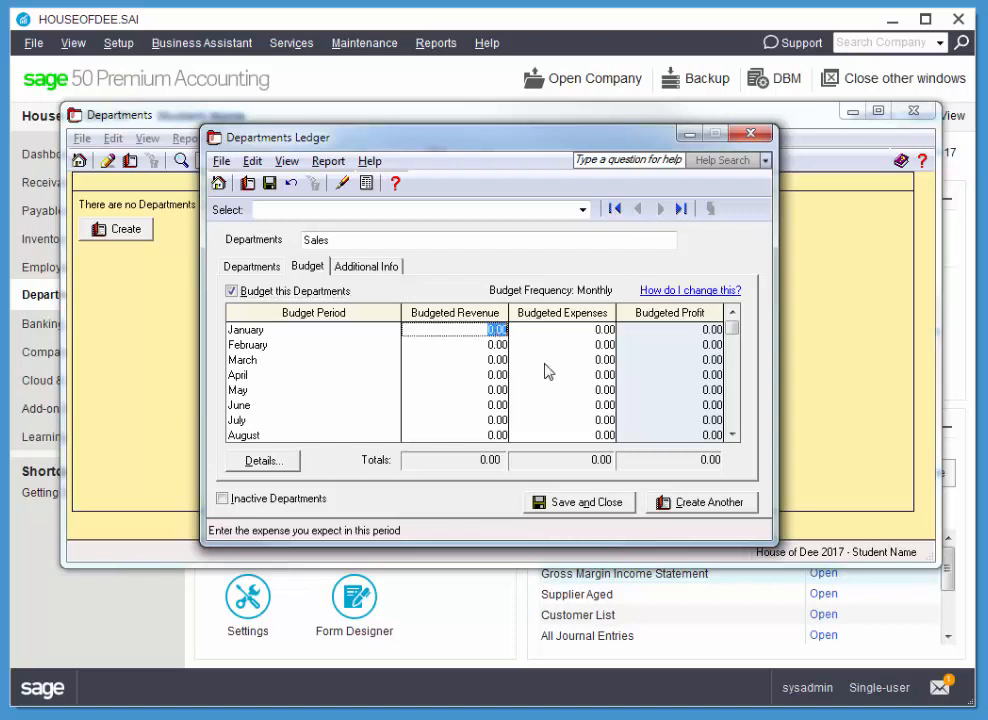
pyautogui.write('15000')
pyautogui.press('Tab')
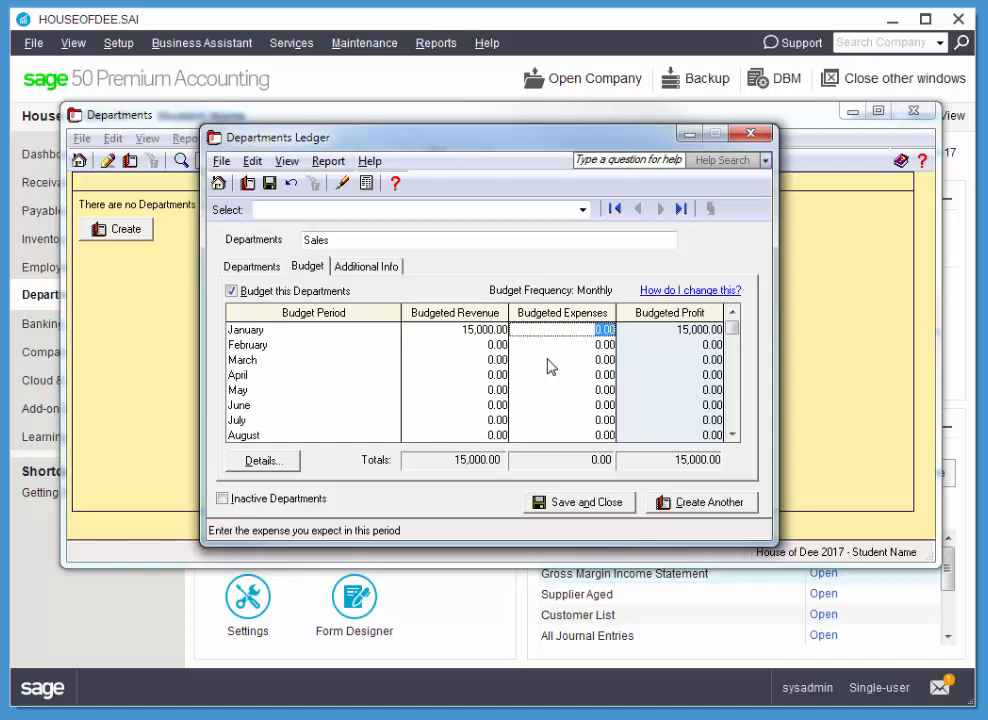
pyautogui.write('3,')
pyautogui.write('000')
pyautogui.press('Tab')
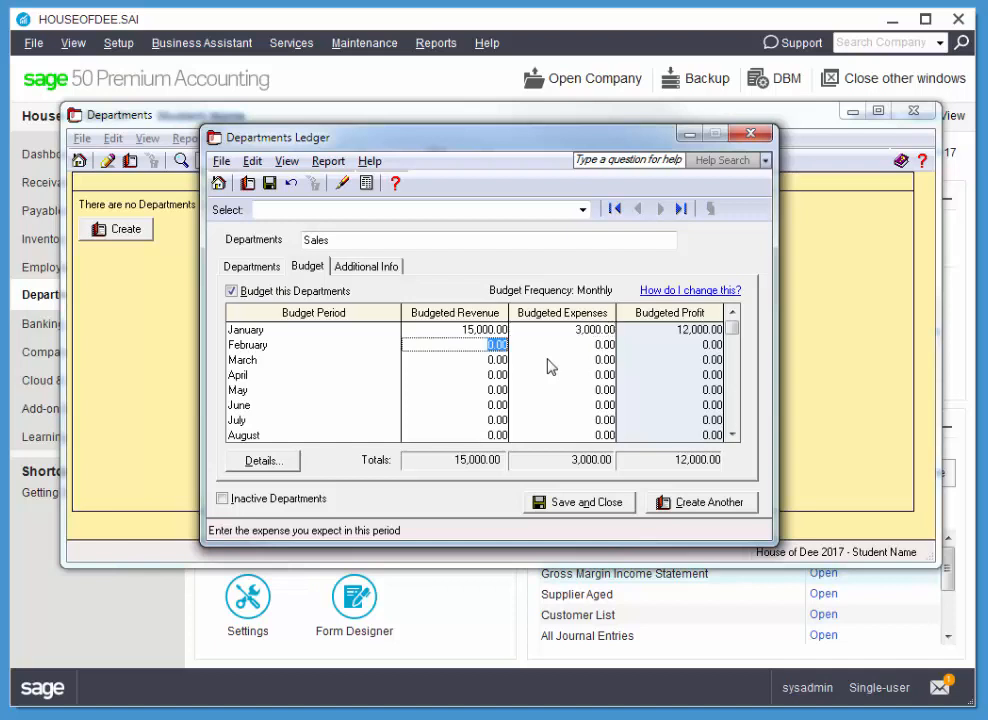
# Fill the Sales department's remaining months with 15,000 budgeted revenue and 3,000 budgeted expenses, save the record, and close the Departments list when finished
pyautogui.click(496, 331)
pyautogui.hotkey('ctrl', 'c')
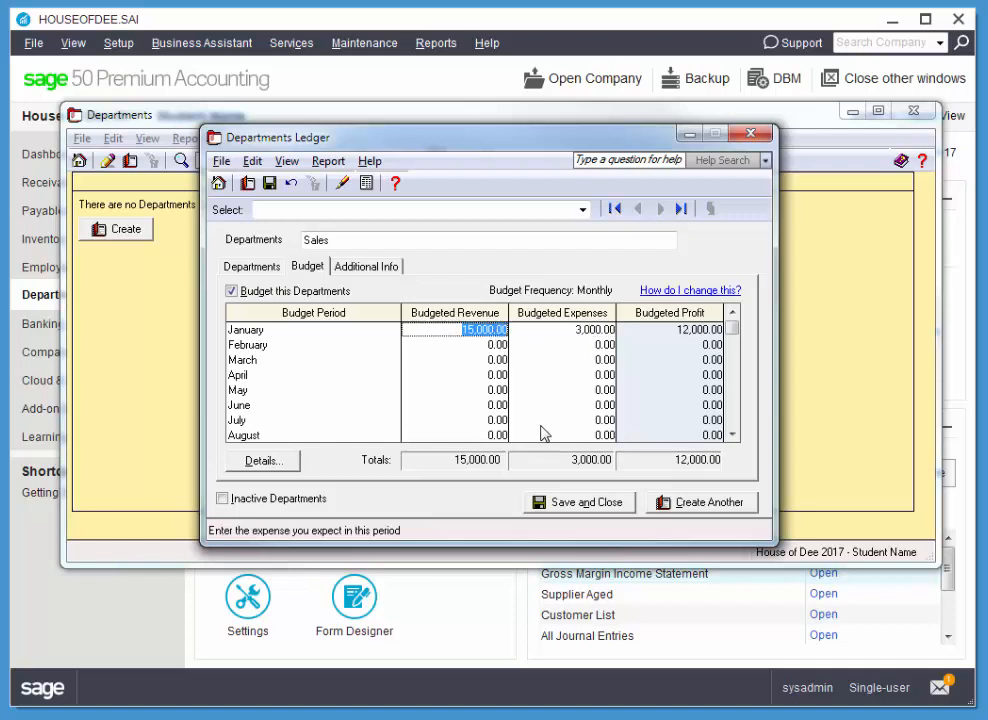
pyautogui.click(493, 347)
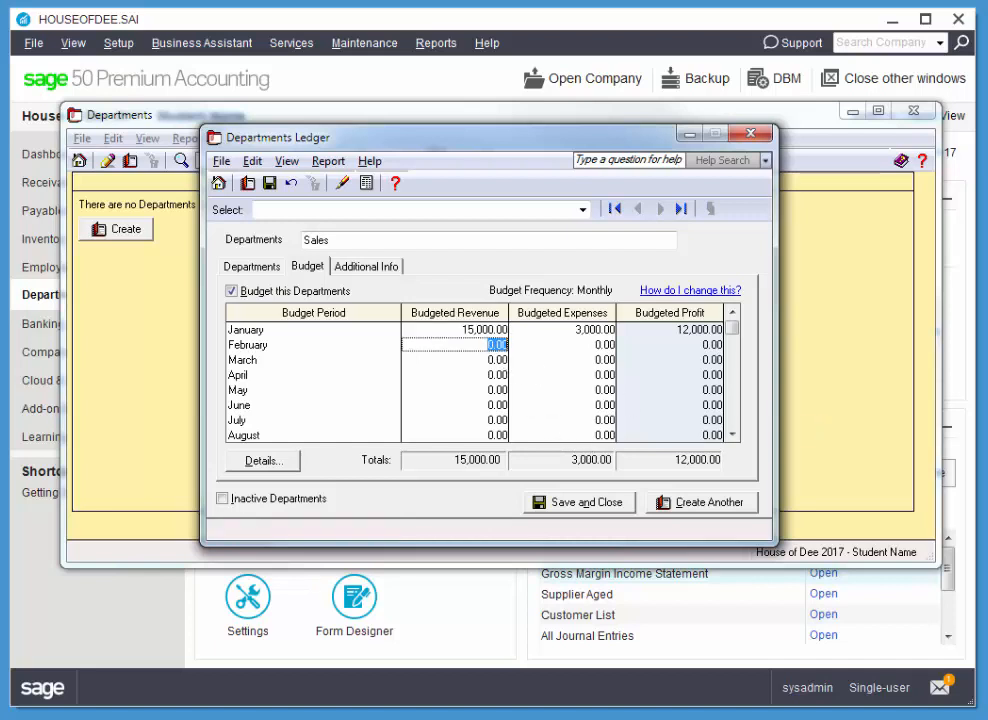
pyautogui.hotkey('ctrl', 'v')
pyautogui.click(480, 359)
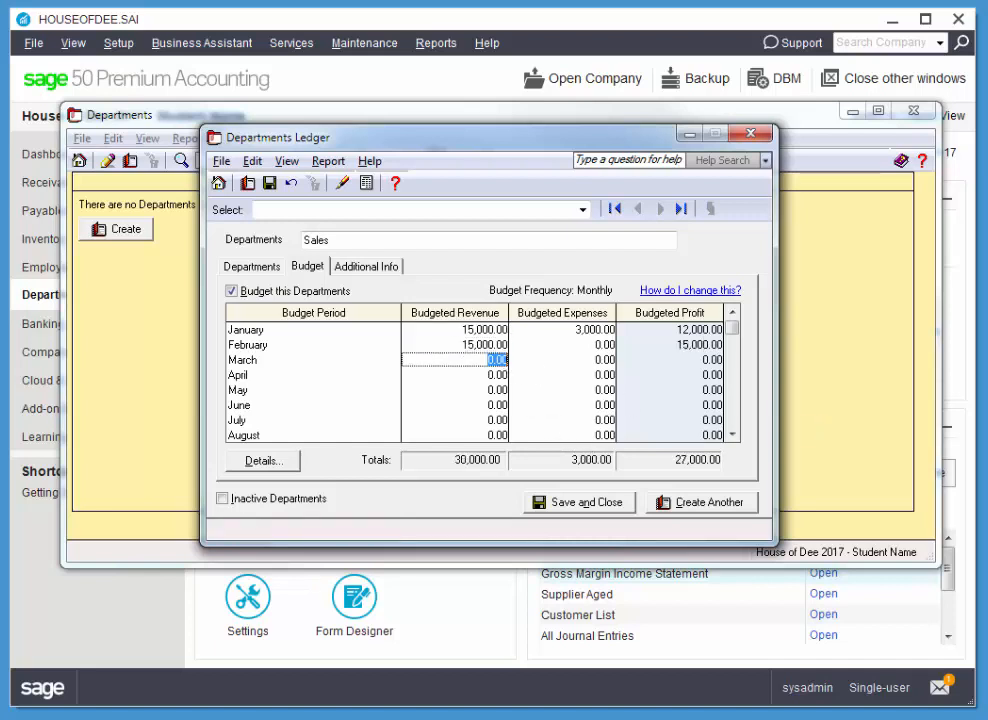
pyautogui.hotkey('ctrl', 'v')
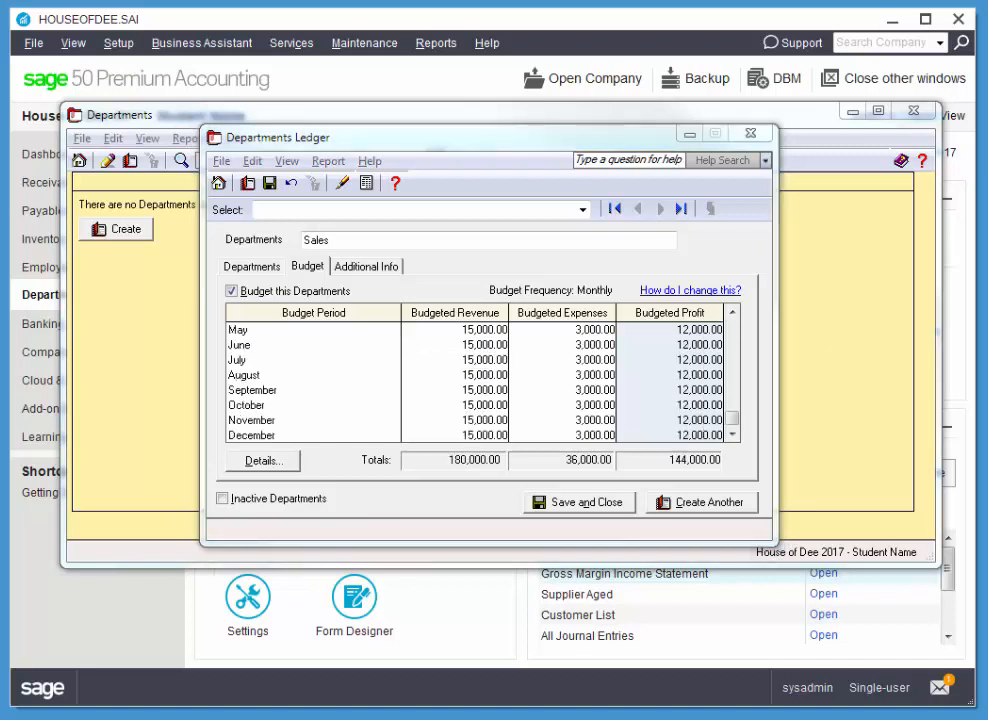
pyautogui.click(702, 505)
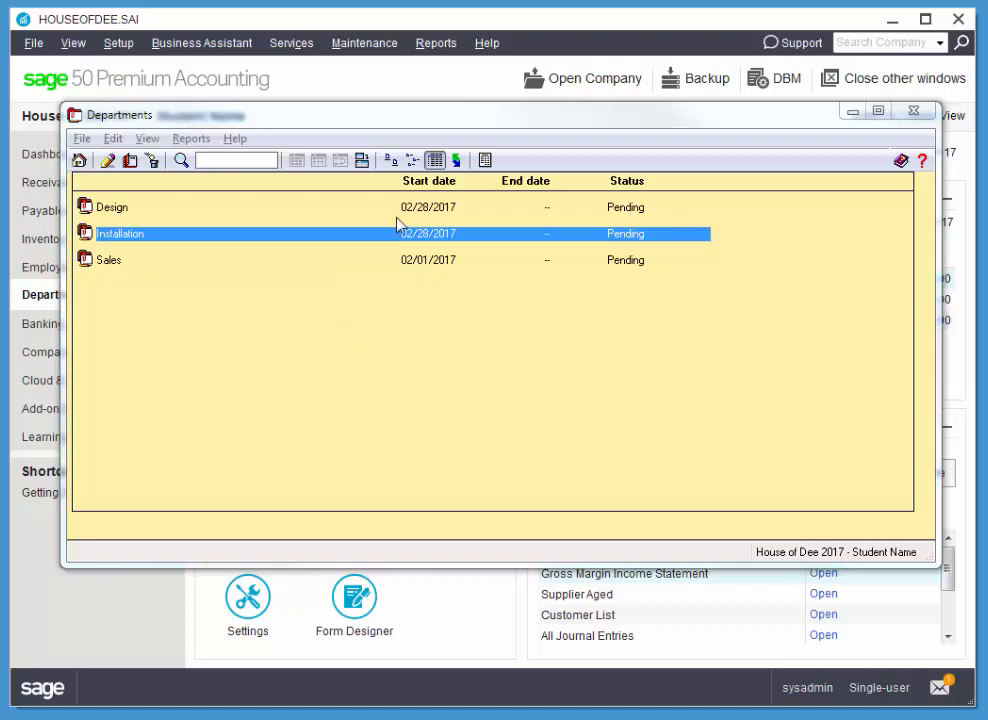
pyautogui.click(911, 112)
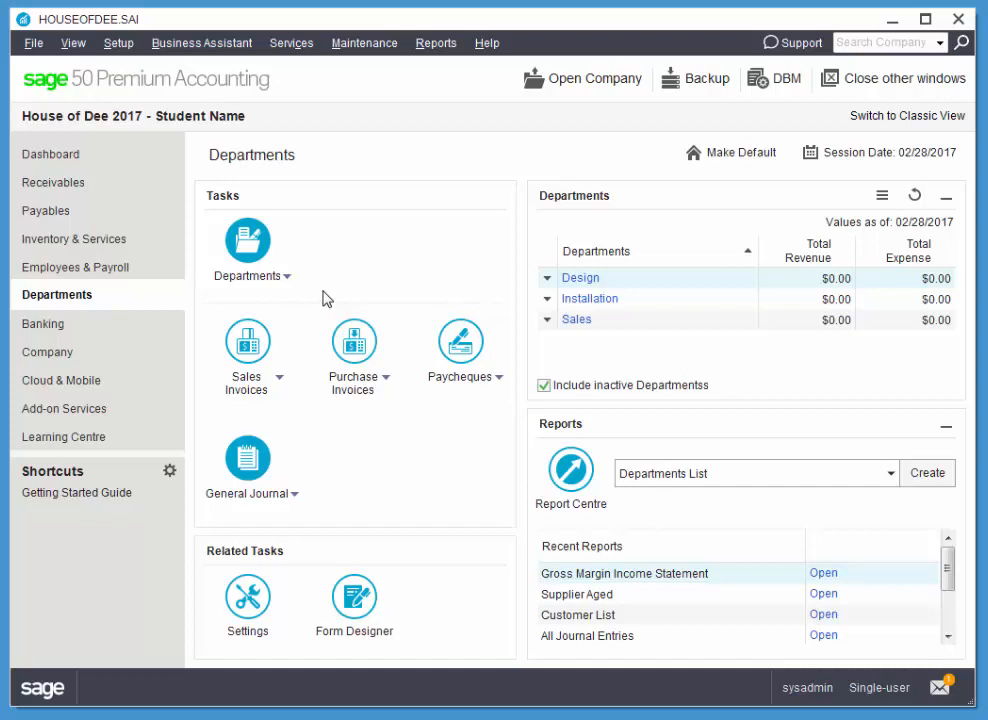
# Allow Departments allocations for accounts 1050 Petty Cash and 1070 Cash for Deposit in the company's chart of accounts
pyautogui.click(155, 362)
pyautogui.click(249, 436)
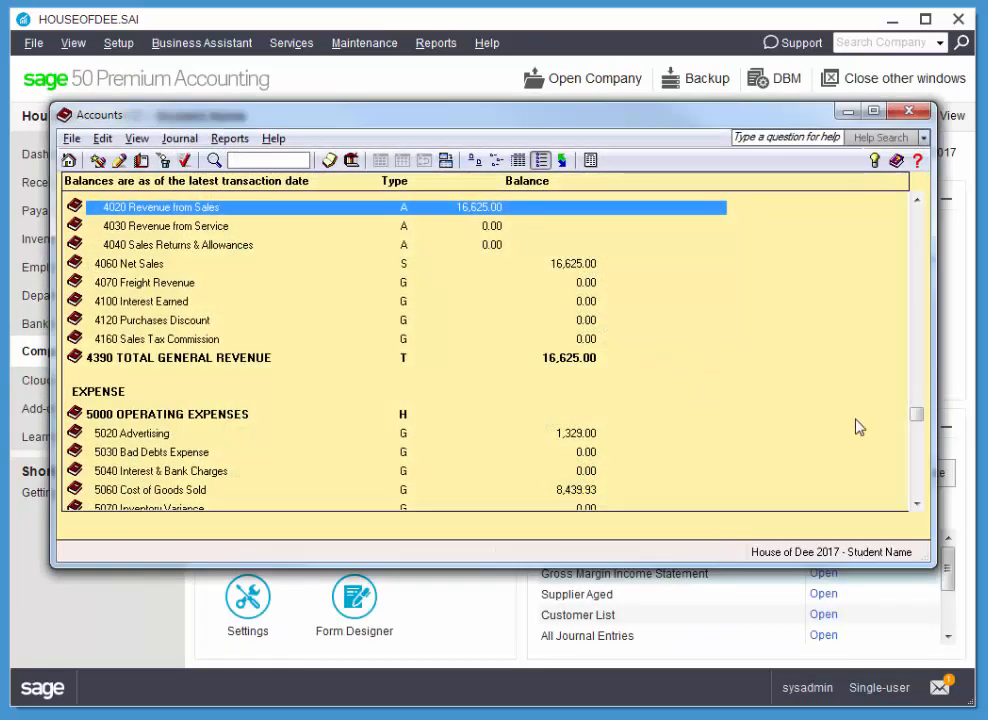
pyautogui.moveTo(918, 421); pyautogui.dragTo(916, 208)
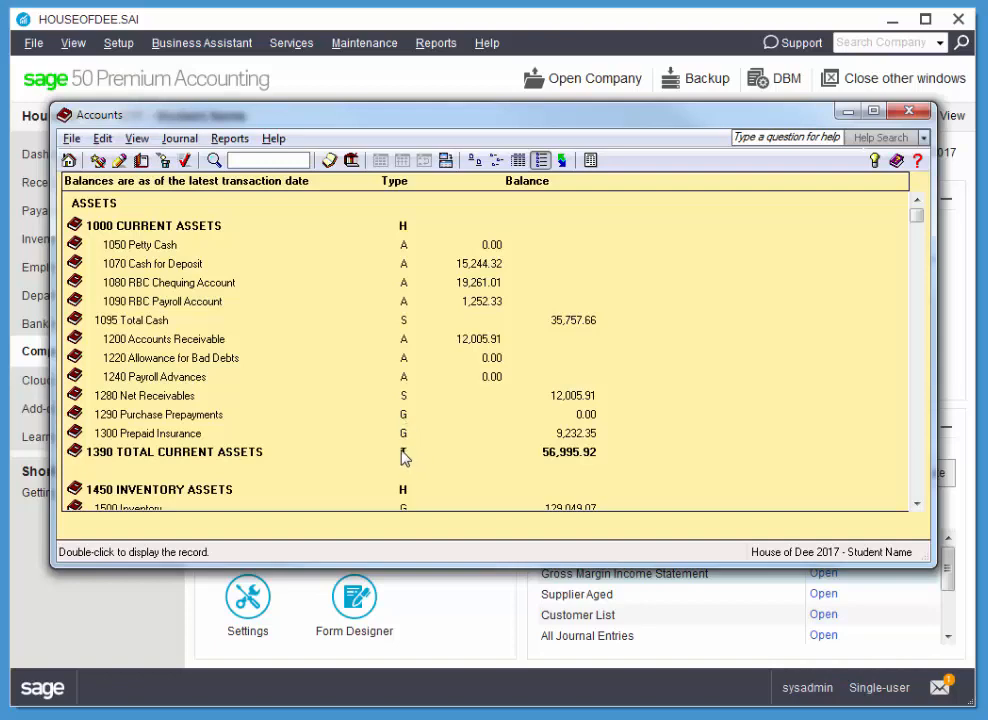
pyautogui.doubleClick(180, 229)
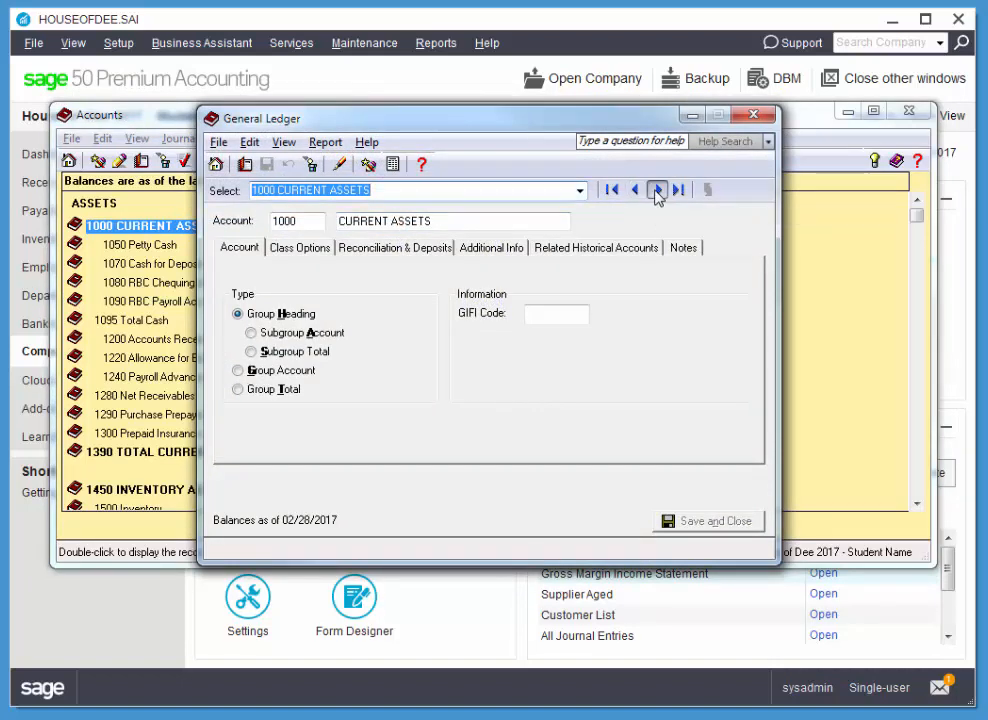
pyautogui.click(657, 190)
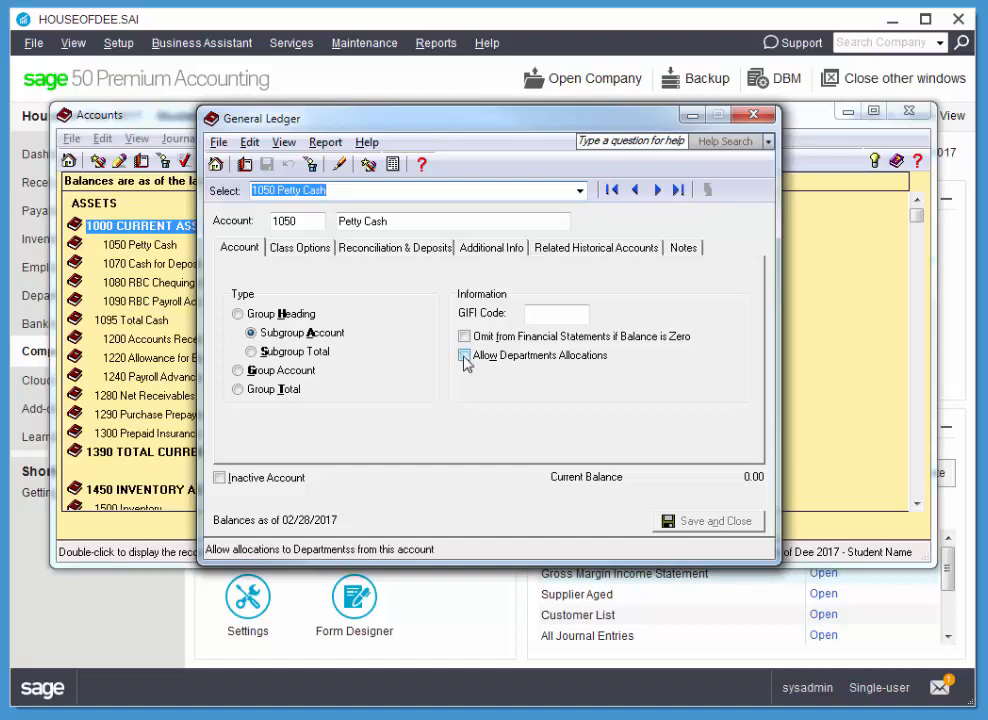
pyautogui.click(464, 356)
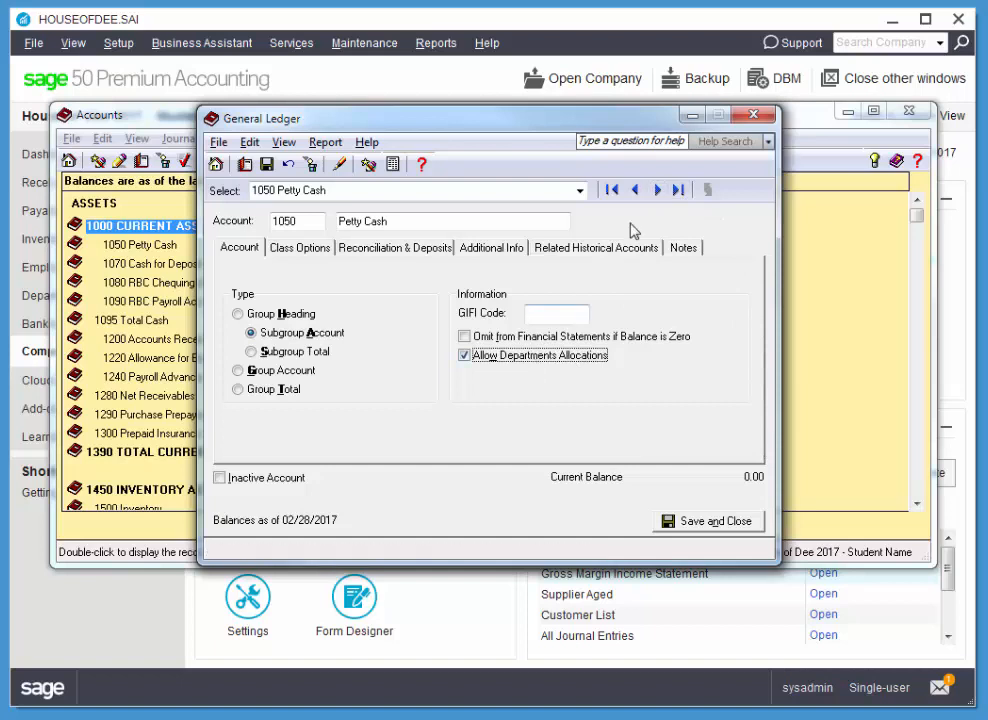
pyautogui.click(656, 190)
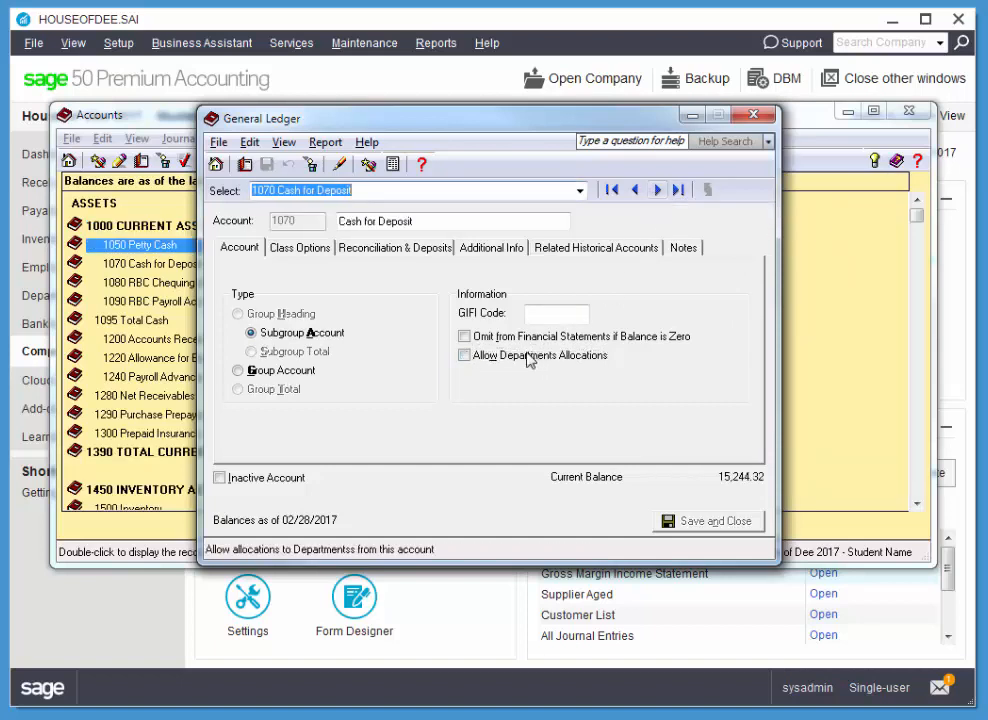
pyautogui.click(464, 357)
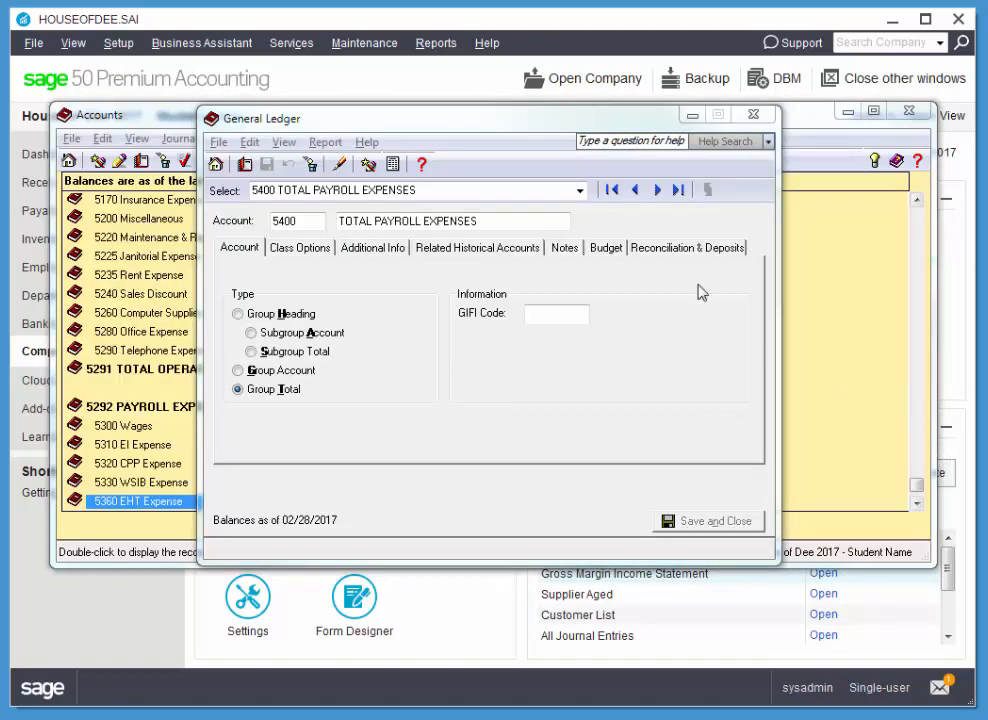
# Review the Departments allocation setting of the ledger accounts from 5400 TOTAL PAYROLL EXPENSES back to 1000 CURRENT ASSETS, and close the chart of accounts
pyautogui.click(635, 190)
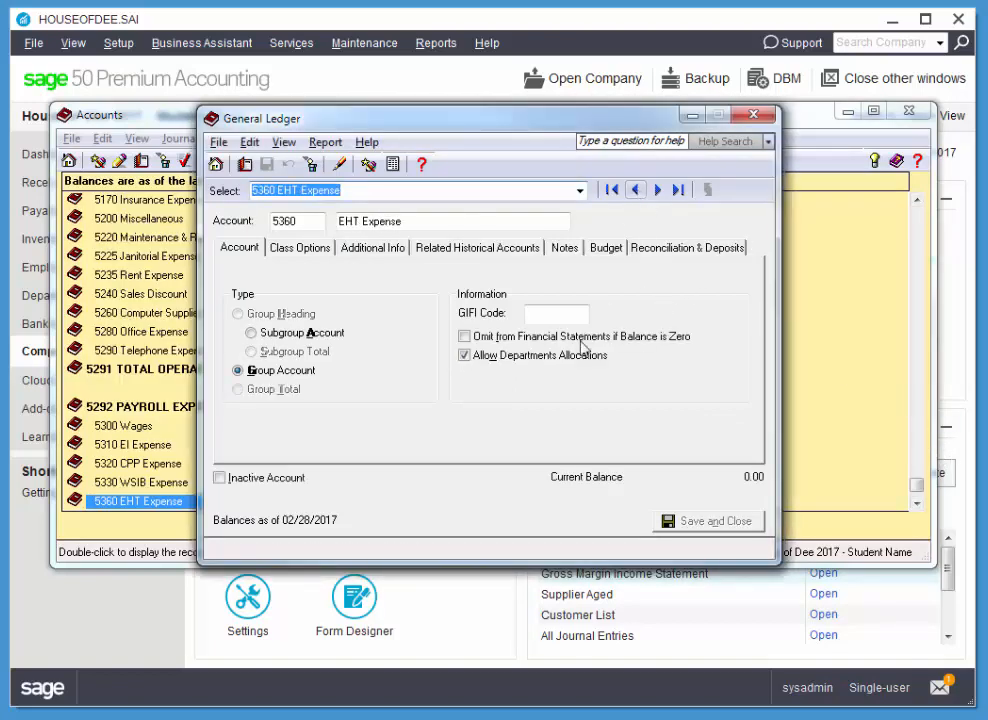
pyautogui.click(464, 355)
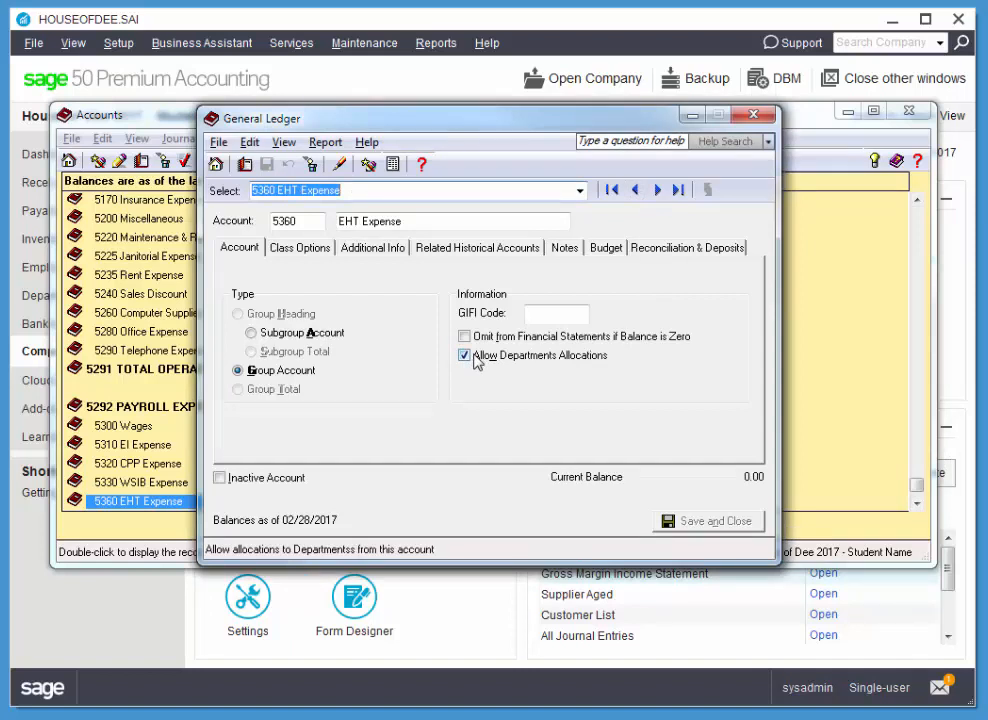
pyautogui.click(636, 190)
pyautogui.click(636, 190)
pyautogui.click(636, 190)
pyautogui.click(636, 190)
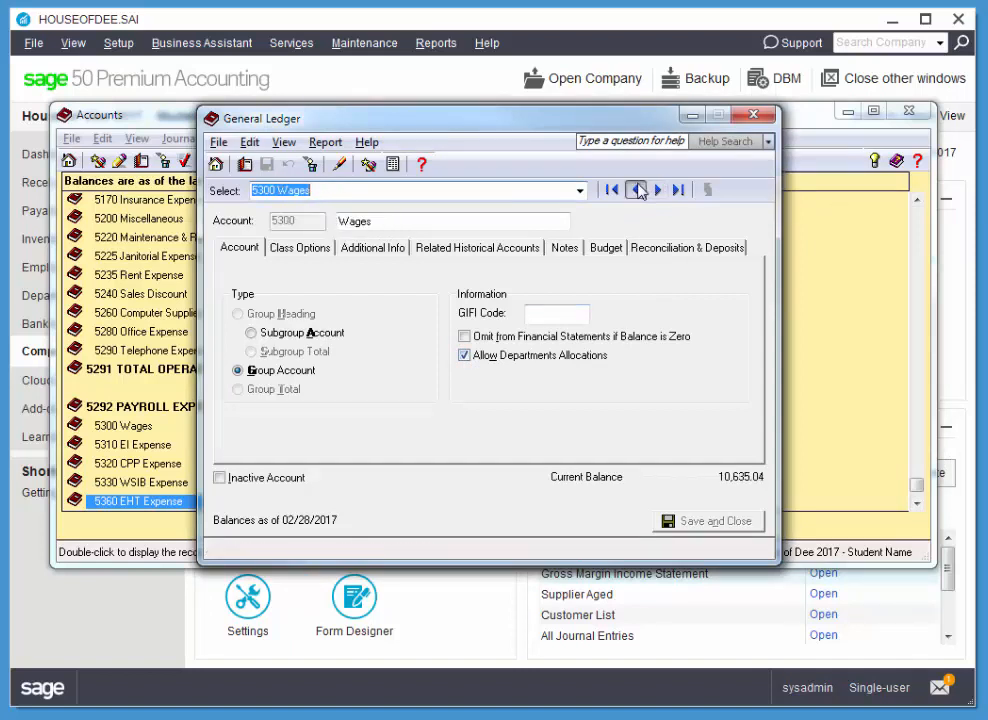
pyautogui.click(636, 190)
pyautogui.click(636, 190)
pyautogui.click(636, 190)
pyautogui.click(636, 190)
pyautogui.click(636, 190)
pyautogui.click(636, 190)
pyautogui.click(636, 190)
pyautogui.click(636, 190)
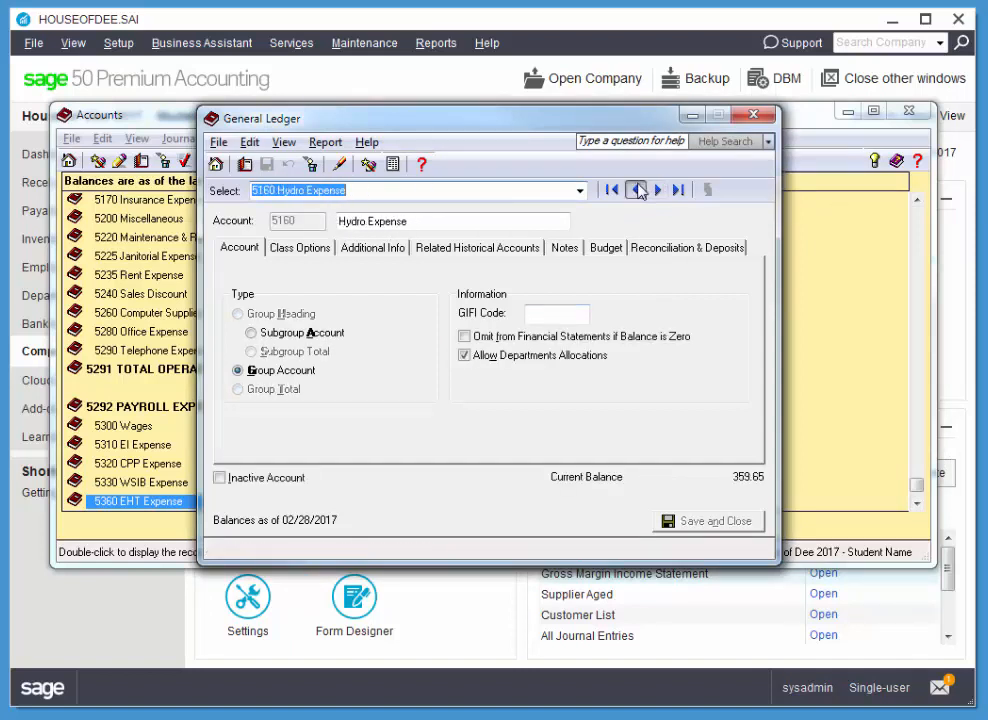
pyautogui.click(636, 190)
pyautogui.click(636, 190)
pyautogui.click(636, 190)
pyautogui.click(636, 190)
pyautogui.click(636, 190)
pyautogui.click(636, 190)
pyautogui.click(636, 190)
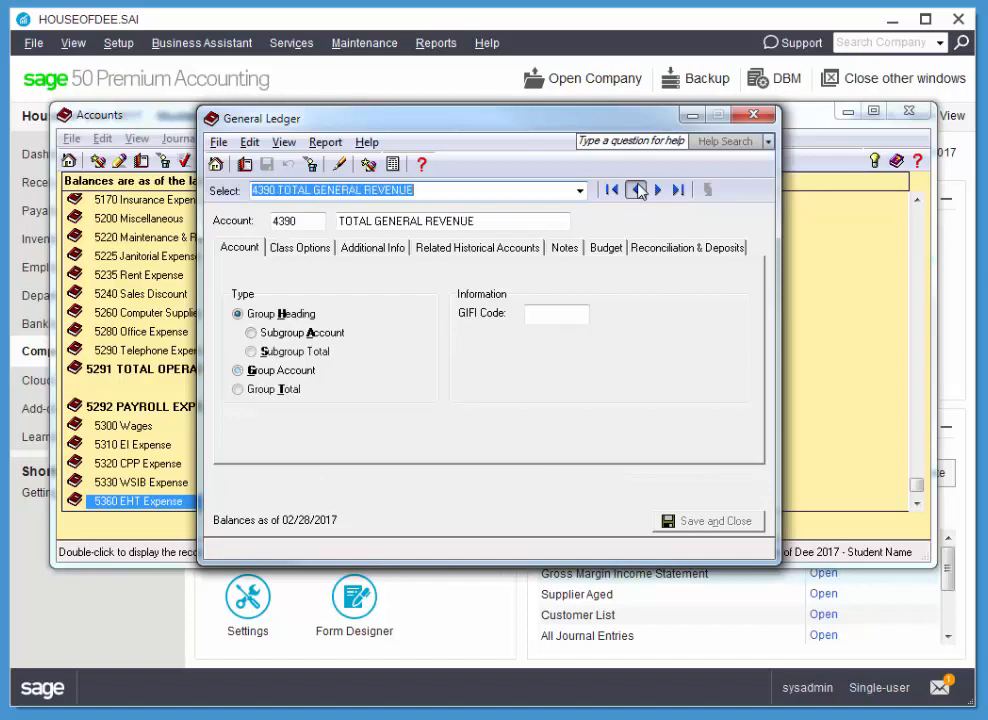
pyautogui.click(636, 190)
pyautogui.click(636, 190)
pyautogui.click(636, 190)
pyautogui.click(636, 190)
pyautogui.click(636, 190)
pyautogui.click(636, 190)
pyautogui.click(636, 190)
pyautogui.click(636, 190)
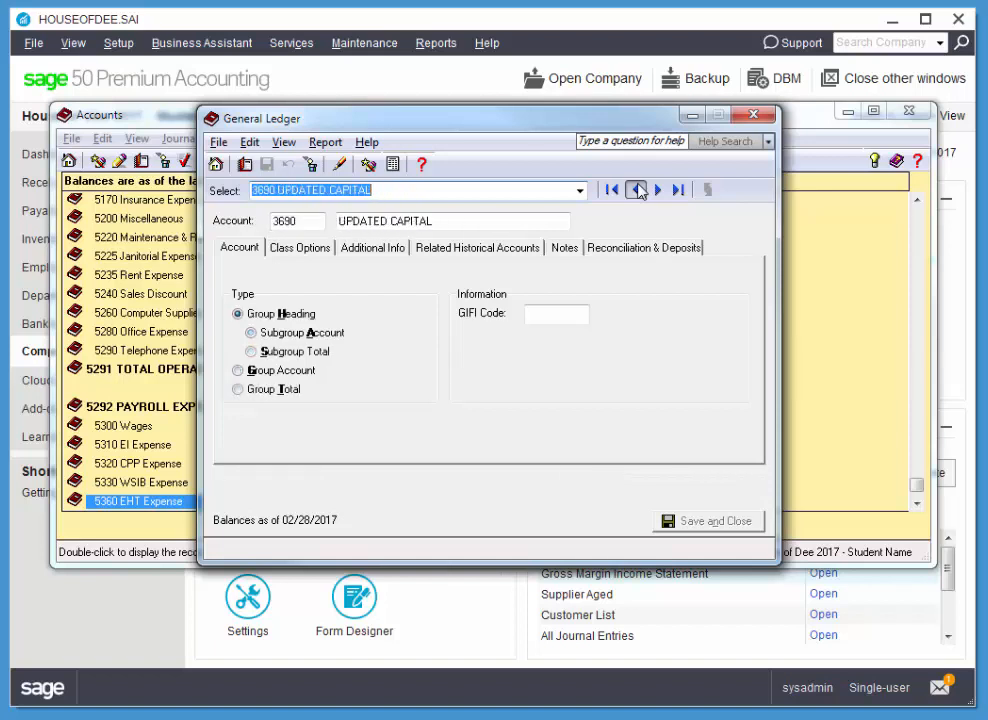
pyautogui.click(636, 190)
pyautogui.click(636, 190)
pyautogui.click(636, 190)
pyautogui.click(636, 190)
pyautogui.click(636, 190)
pyautogui.click(636, 190)
pyautogui.click(636, 190)
pyautogui.click(636, 190)
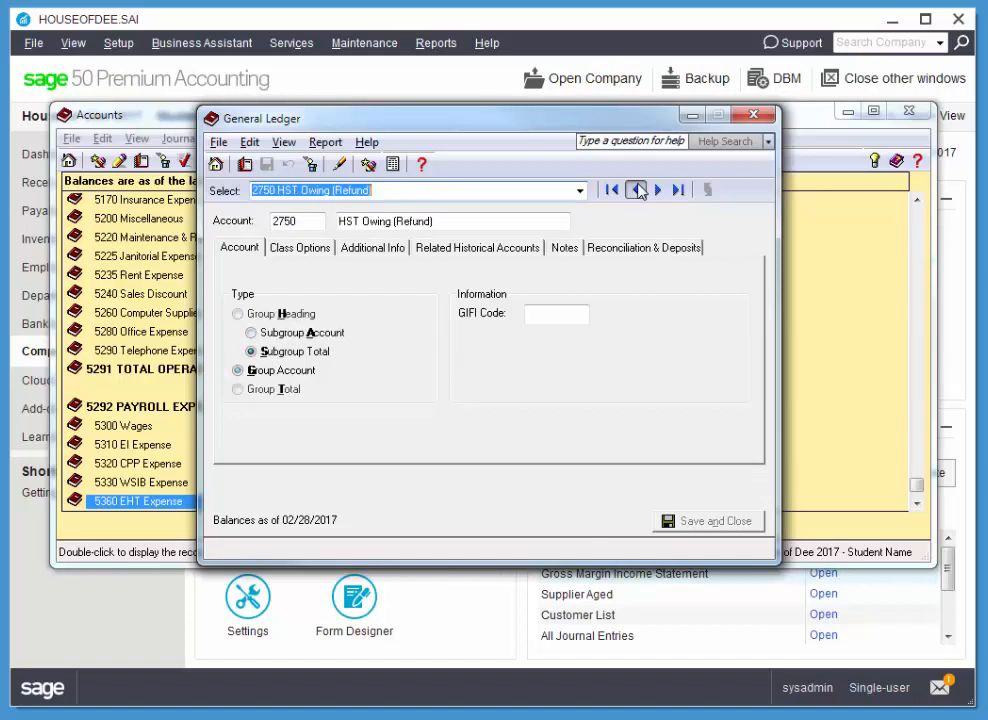
pyautogui.click(636, 190)
pyautogui.click(636, 190)
pyautogui.click(636, 190)
pyautogui.click(636, 190)
pyautogui.click(636, 190)
pyautogui.click(636, 190)
pyautogui.click(636, 190)
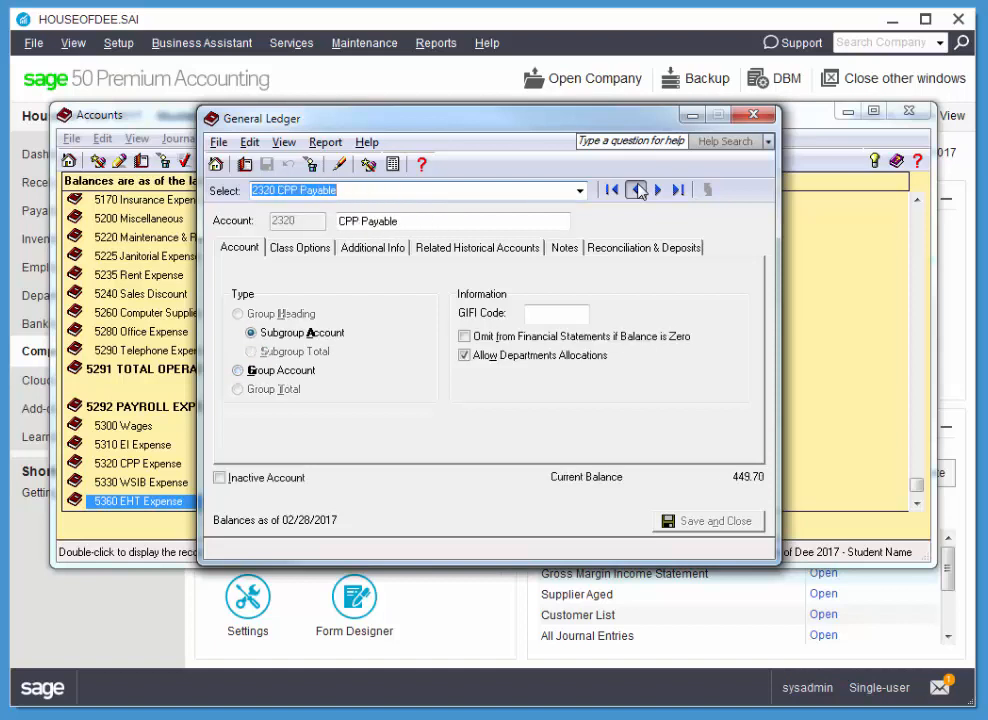
pyautogui.click(636, 190)
pyautogui.click(636, 190)
pyautogui.click(636, 190)
pyautogui.click(636, 190)
pyautogui.click(636, 190)
pyautogui.click(636, 190)
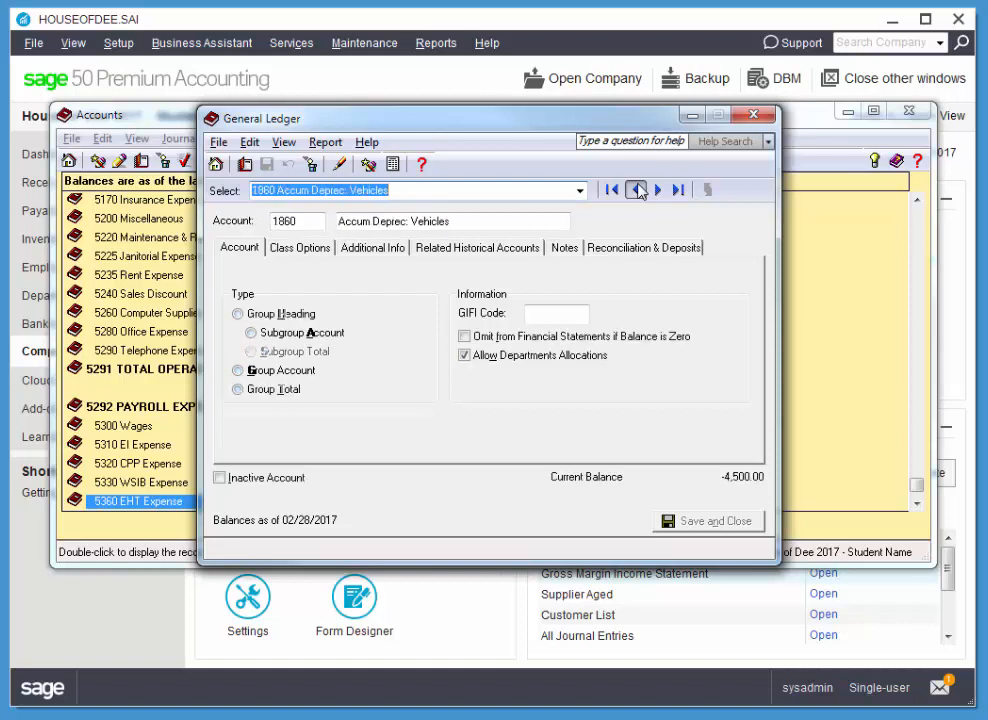
pyautogui.click(636, 190)
pyautogui.click(636, 190)
pyautogui.click(636, 190)
pyautogui.click(636, 190)
pyautogui.click(636, 190)
pyautogui.click(636, 190)
pyautogui.click(636, 190)
pyautogui.click(636, 190)
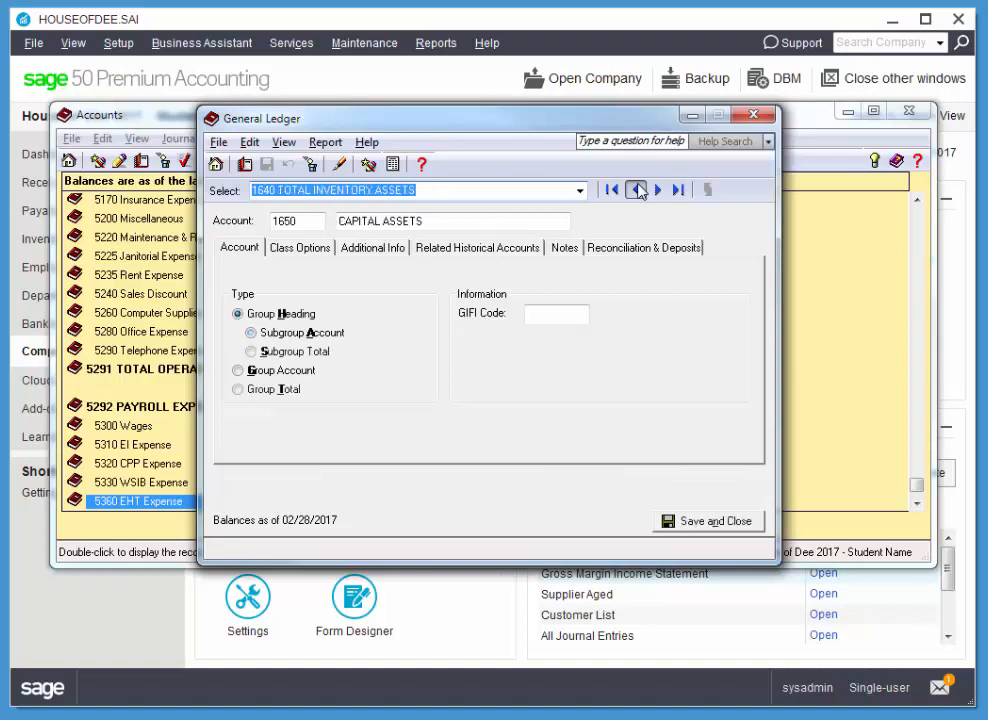
pyautogui.click(636, 190)
pyautogui.click(636, 190)
pyautogui.click(637, 190)
pyautogui.click(637, 190)
pyautogui.click(637, 190)
pyautogui.click(637, 190)
pyautogui.click(637, 190)
pyautogui.click(637, 190)
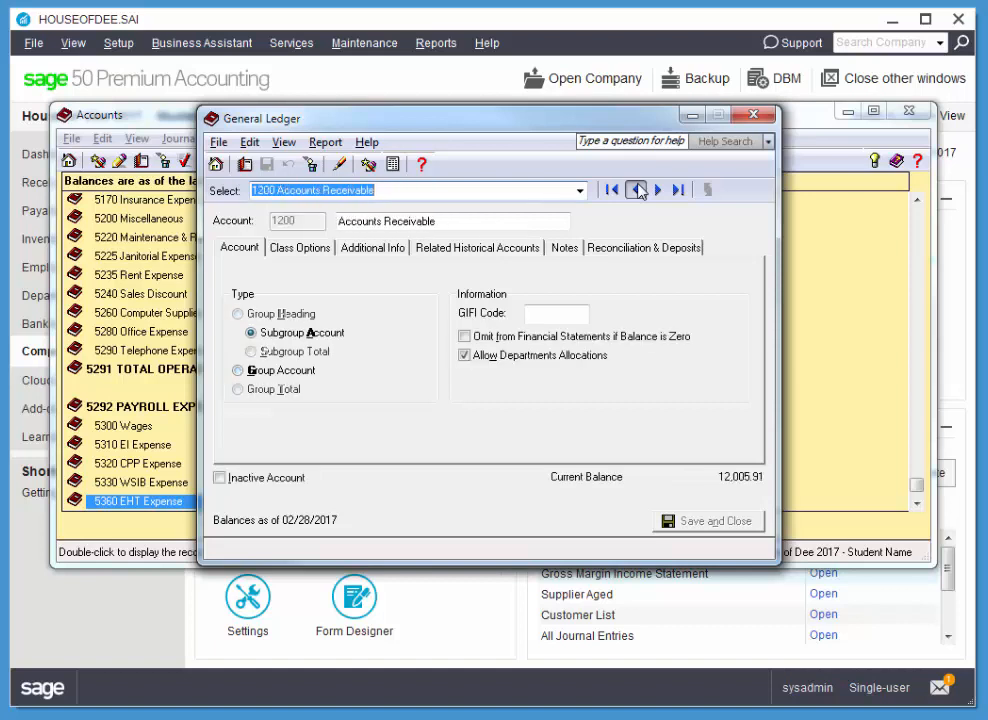
pyautogui.click(637, 190)
pyautogui.click(637, 190)
pyautogui.click(637, 190)
pyautogui.click(637, 190)
pyautogui.click(637, 190)
pyautogui.click(637, 190)
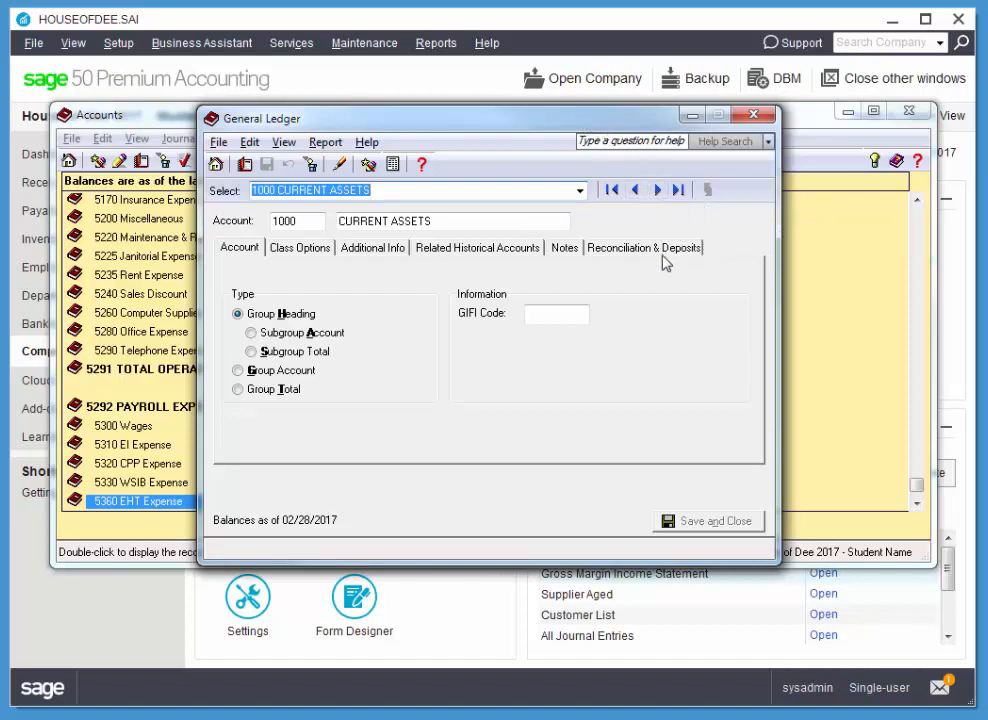
pyautogui.click(754, 117)
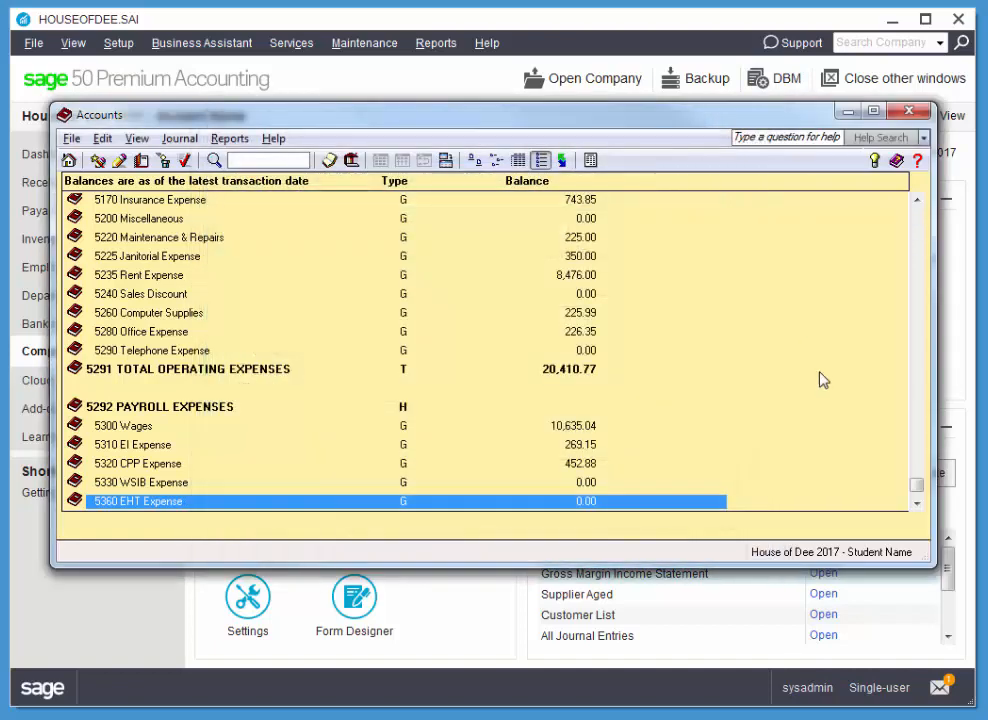
pyautogui.click(910, 112)
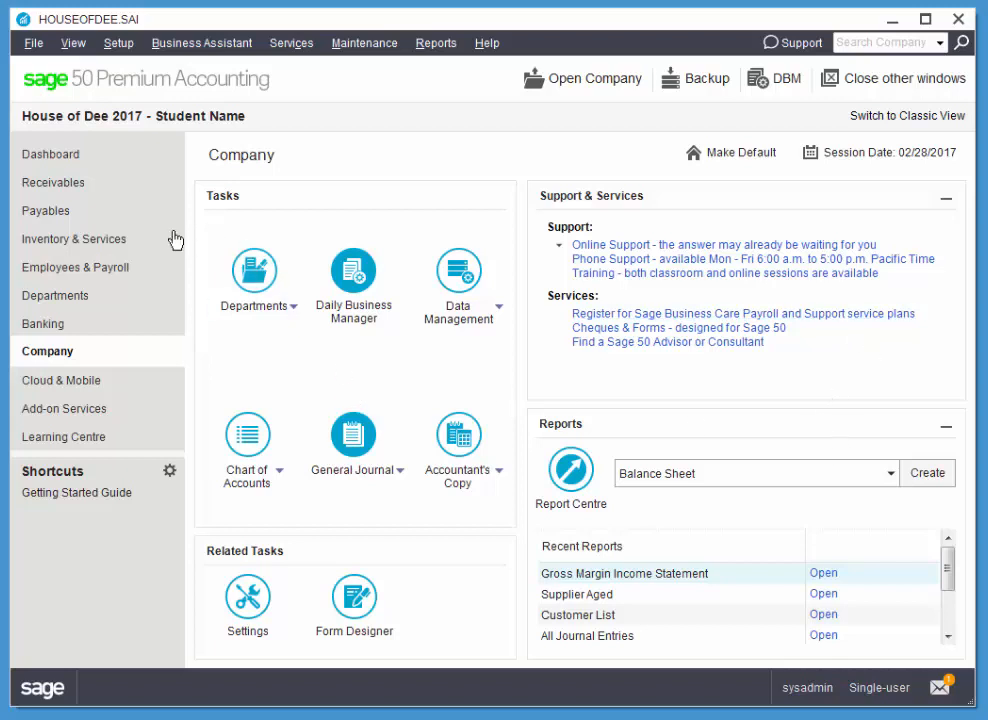
# Start a sales invoice for the customer Dickson Bros. Investment, dated 02/11/2017
pyautogui.click(77, 183)
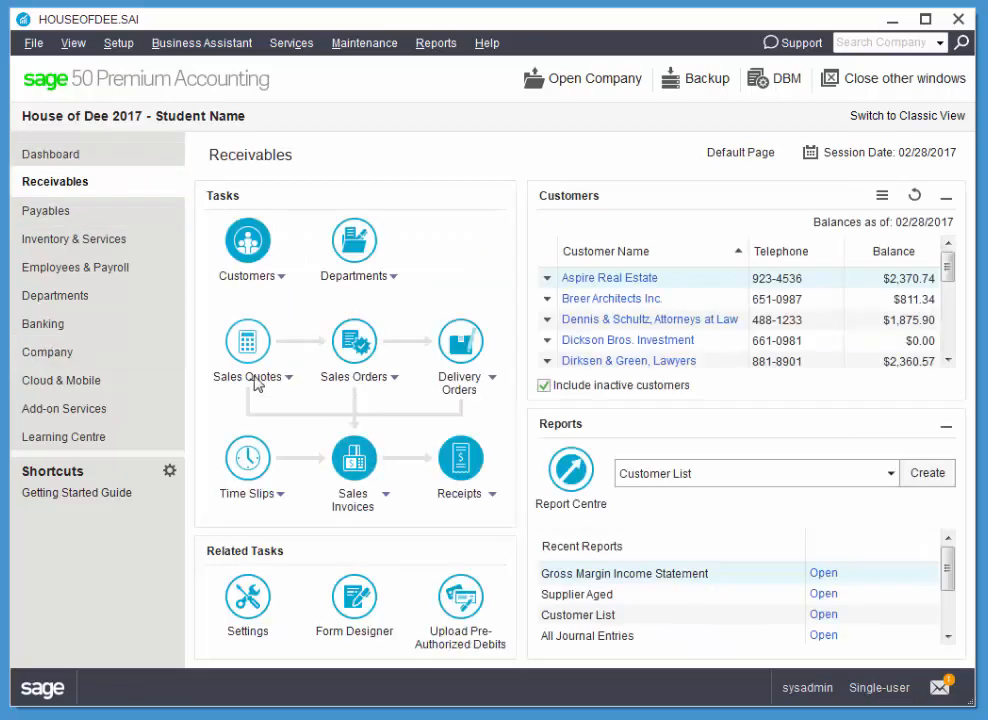
pyautogui.click(354, 458)
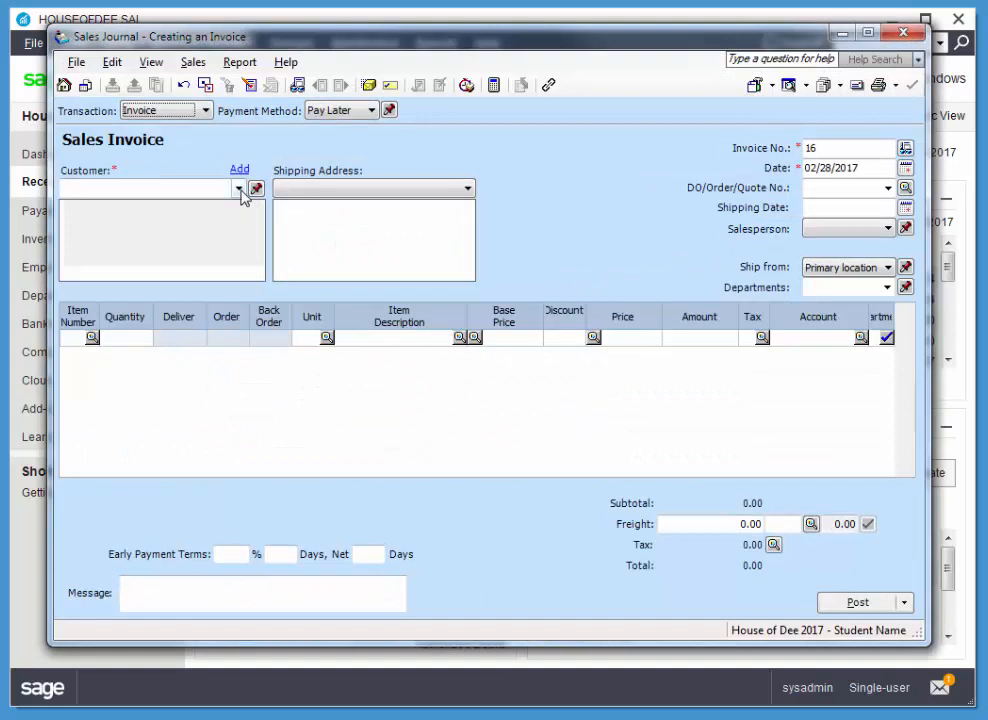
pyautogui.click(238, 189)
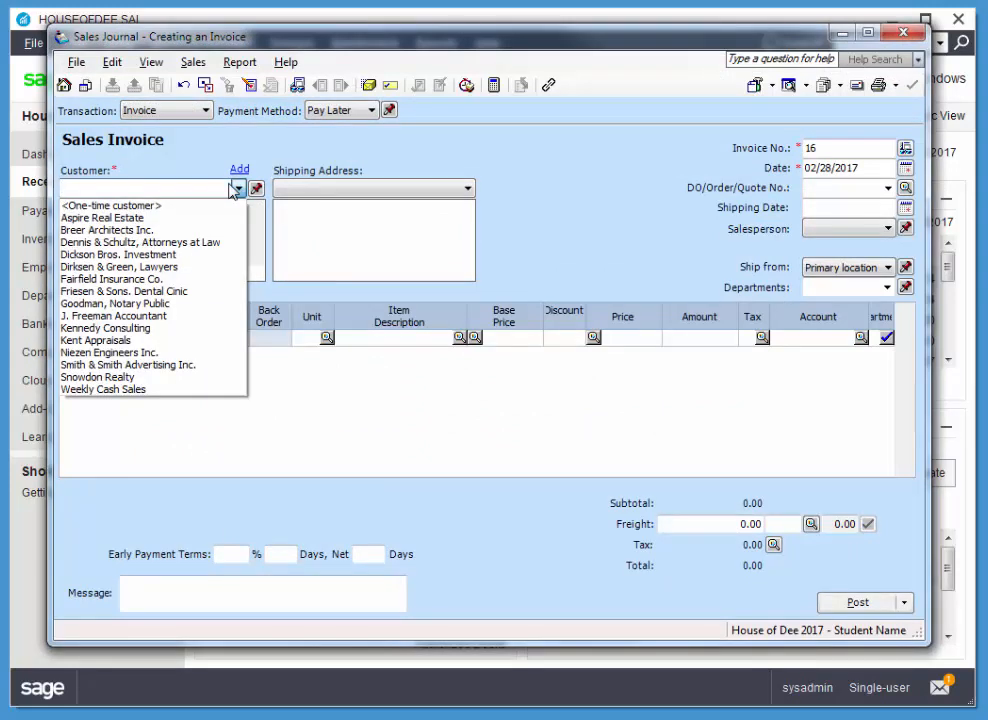
pyautogui.click(95, 256)
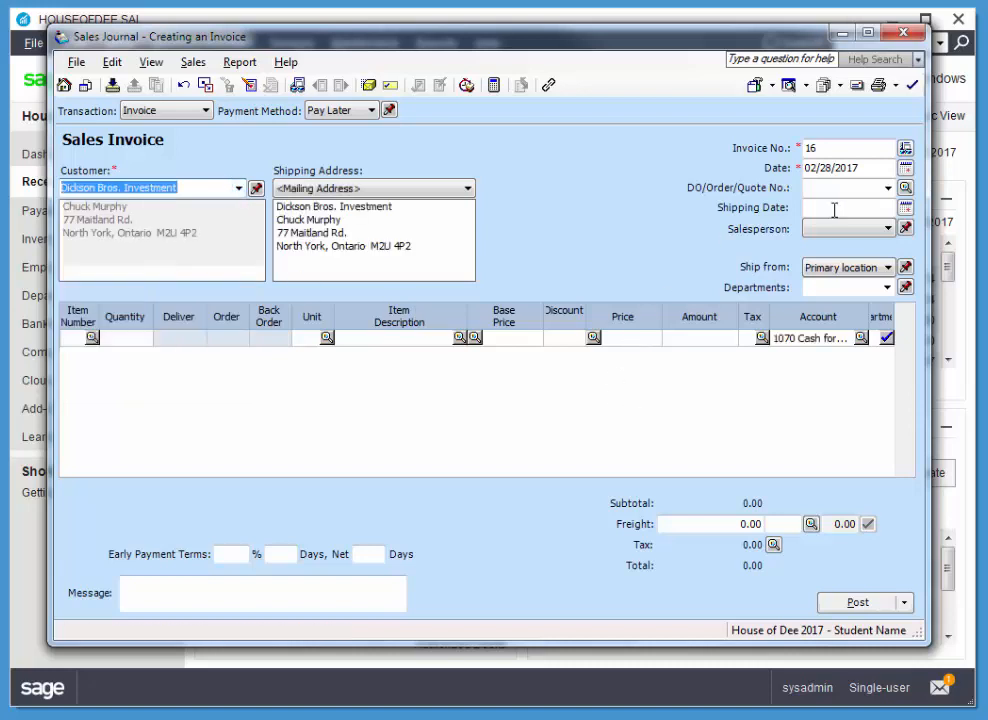
pyautogui.click(906, 168)
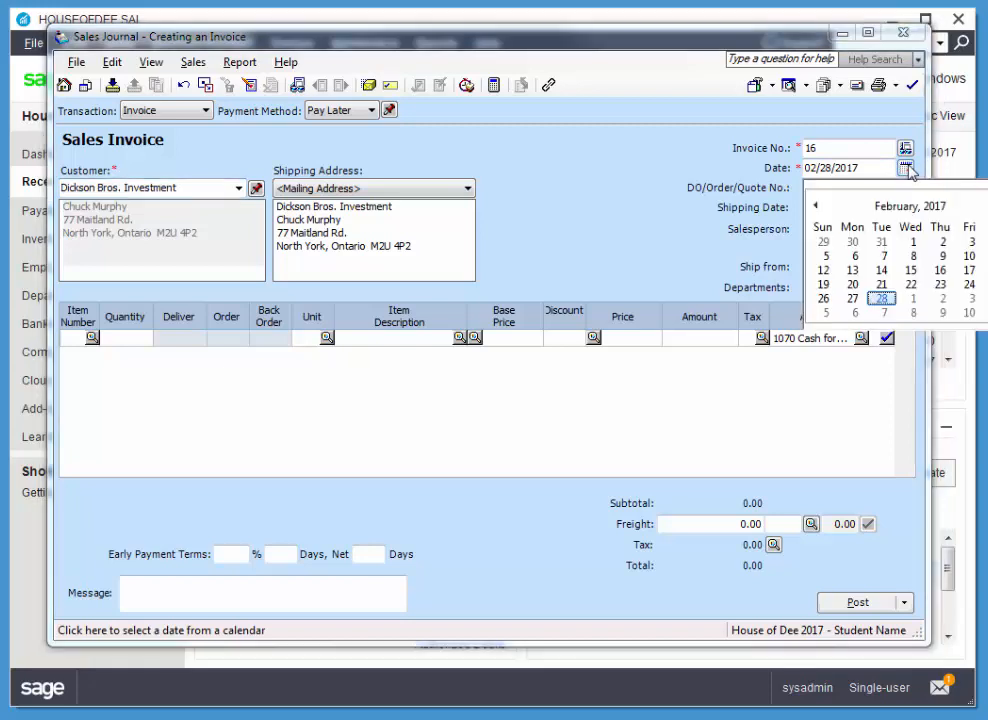
pyautogui.click(985, 256)
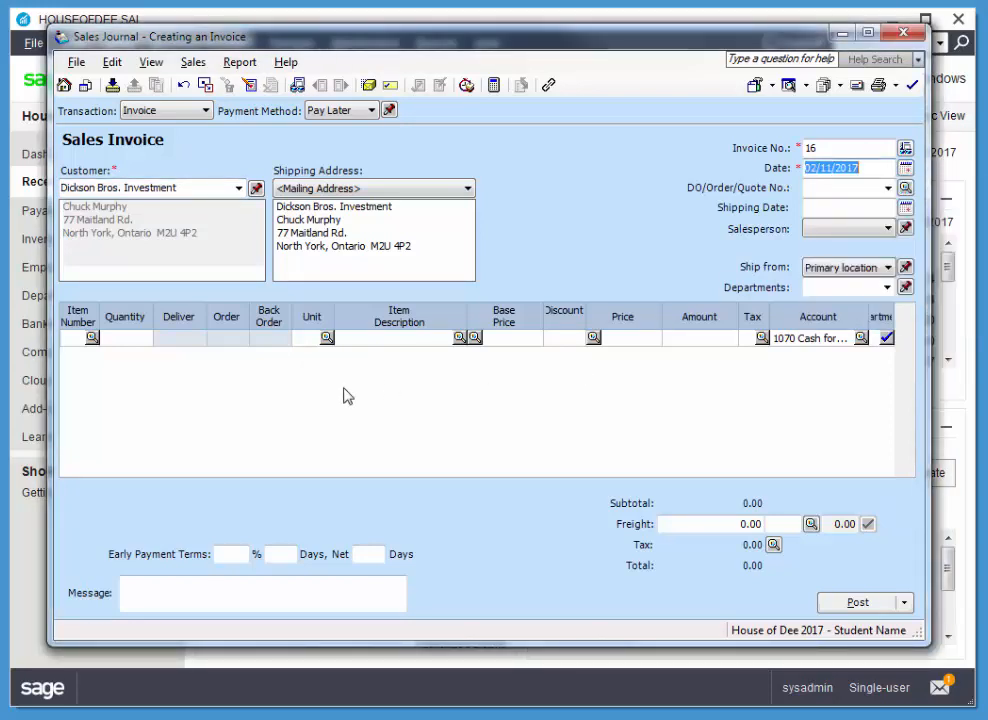
# Add inventory item 105 Accessories:Sculptures to the first line of the sales invoice
pyautogui.click(80, 341)
pyautogui.doubleClick(79, 344)
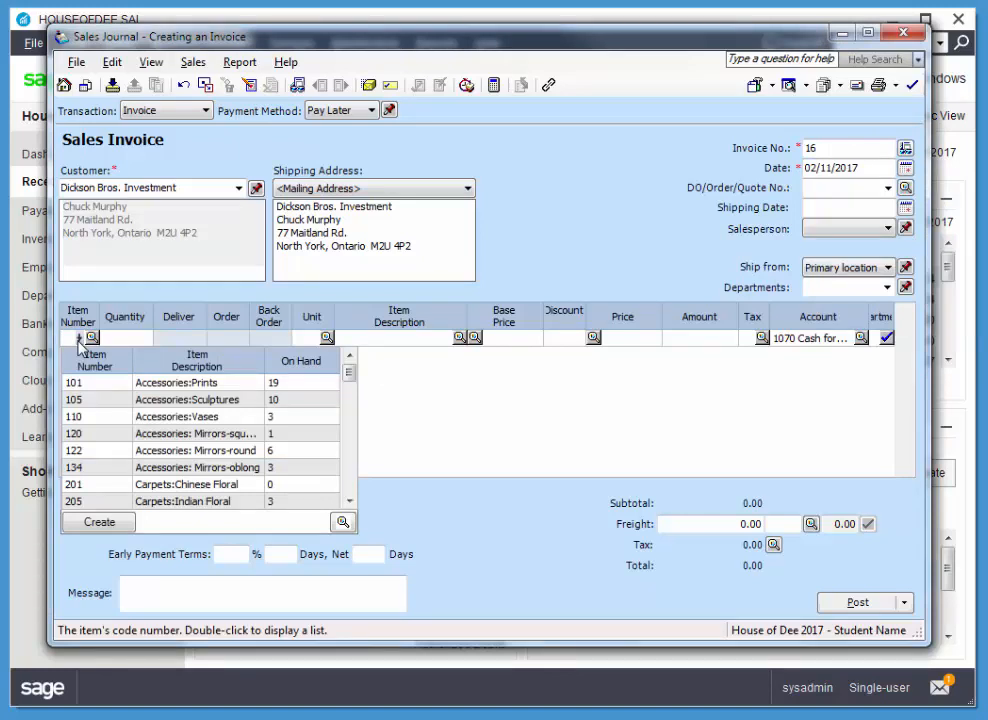
pyautogui.click(79, 400)
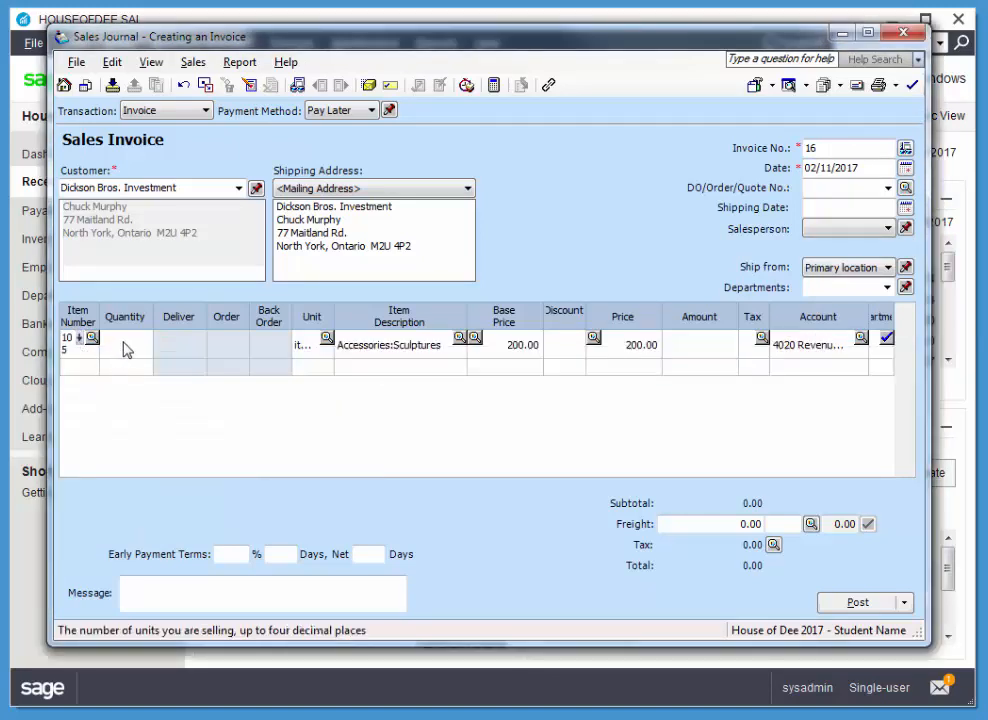
# Set the Sculptures line's quantity to 2 and allocate its full amount of 400.00 to the Sales department
pyautogui.write('2')
pyautogui.press('Tab')
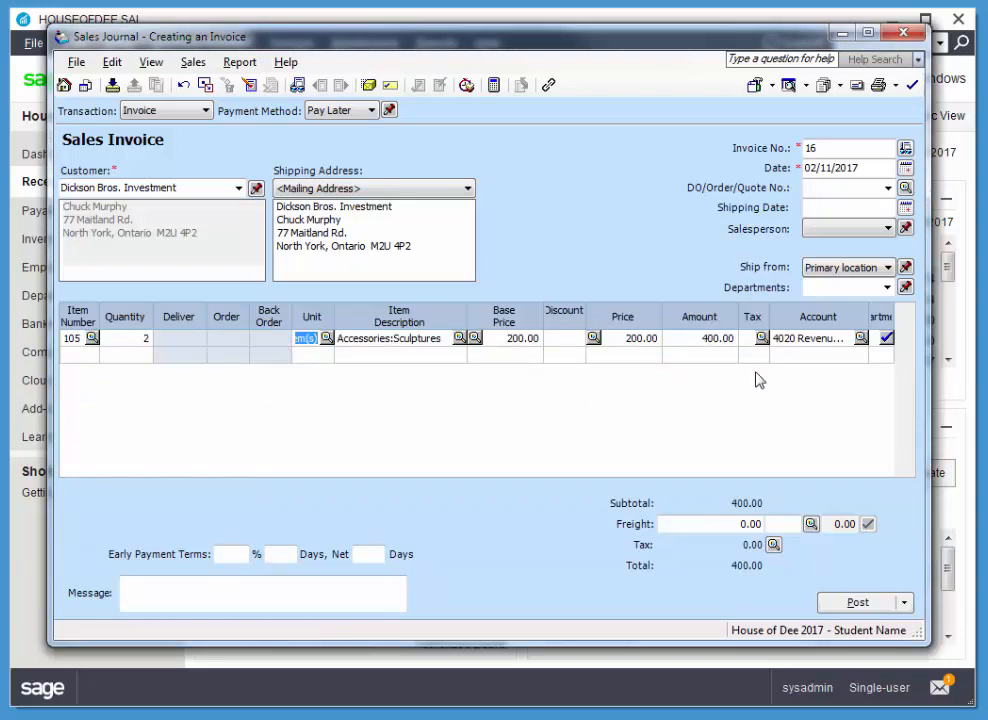
pyautogui.doubleClick(886, 340)
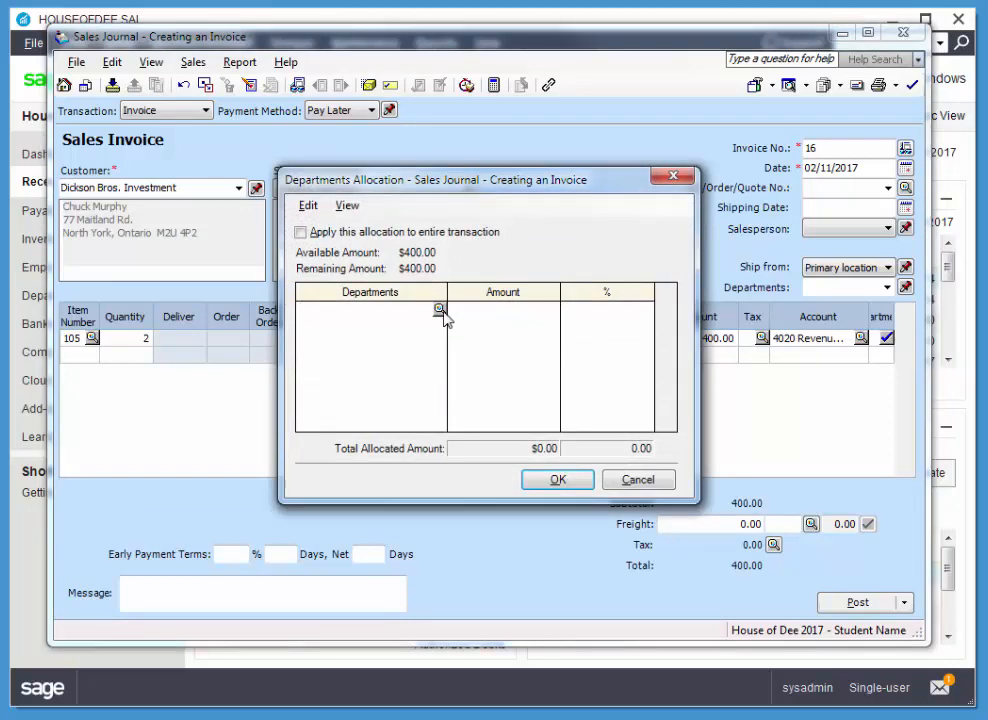
pyautogui.click(441, 312)
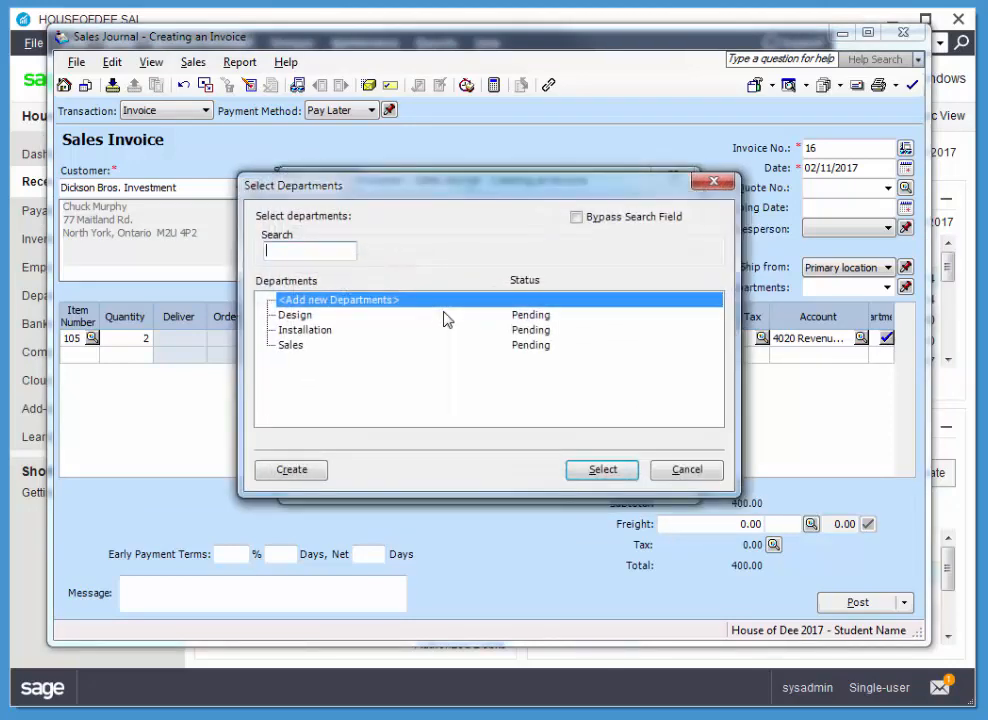
pyautogui.click(291, 345)
pyautogui.click(604, 472)
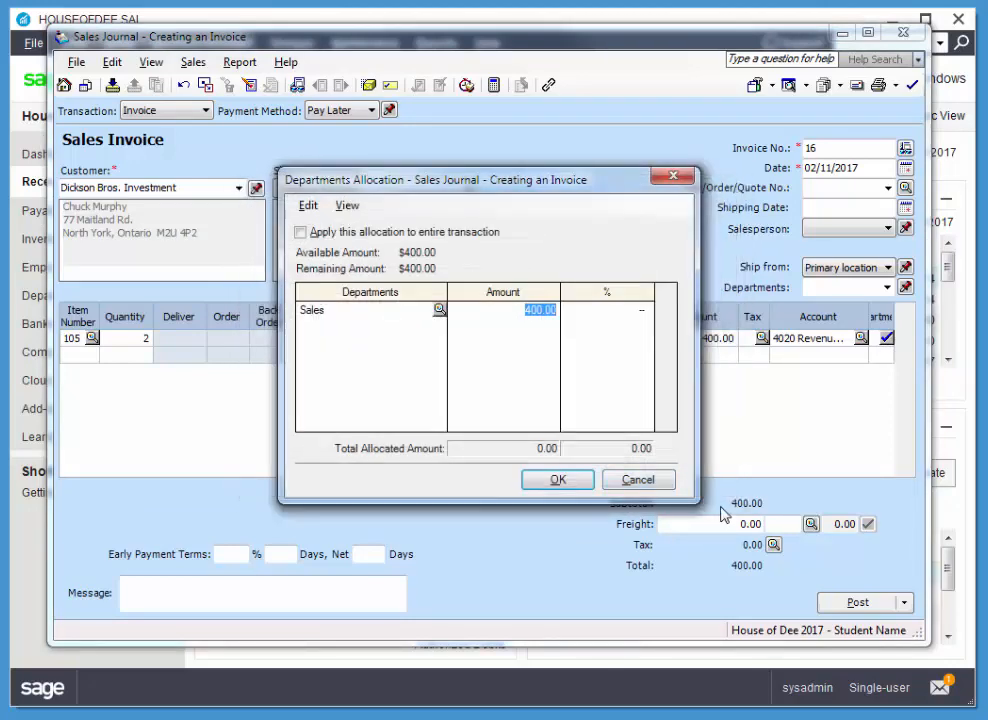
pyautogui.click(558, 481)
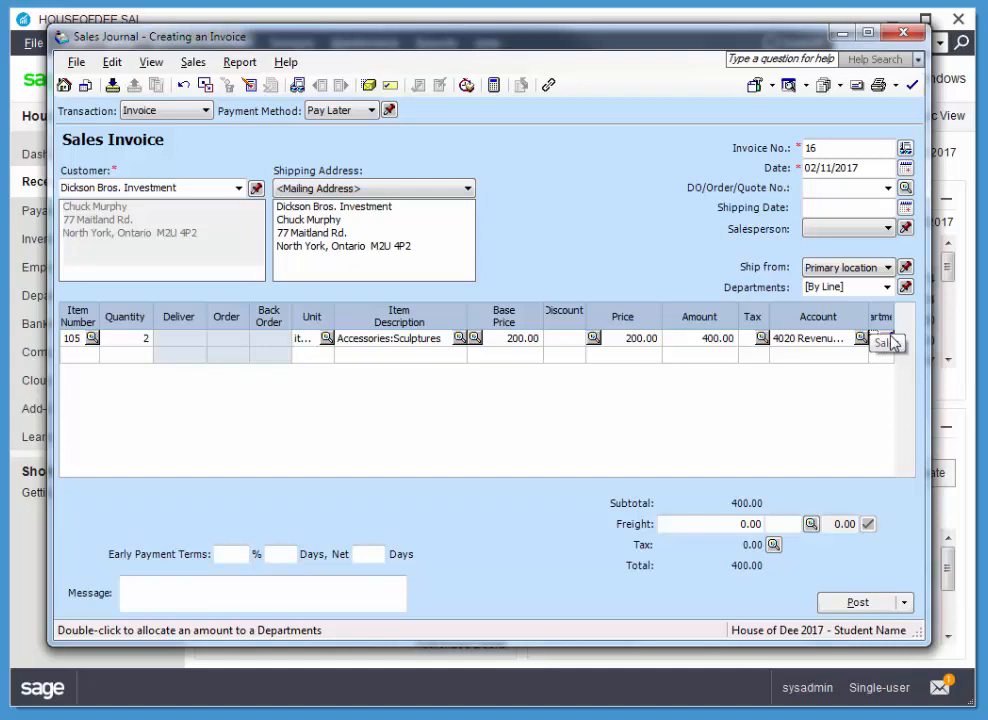
# Add item 101 Accessories:Prints with a quantity of 1 on the second line of the sales invoice
pyautogui.click(72, 356)
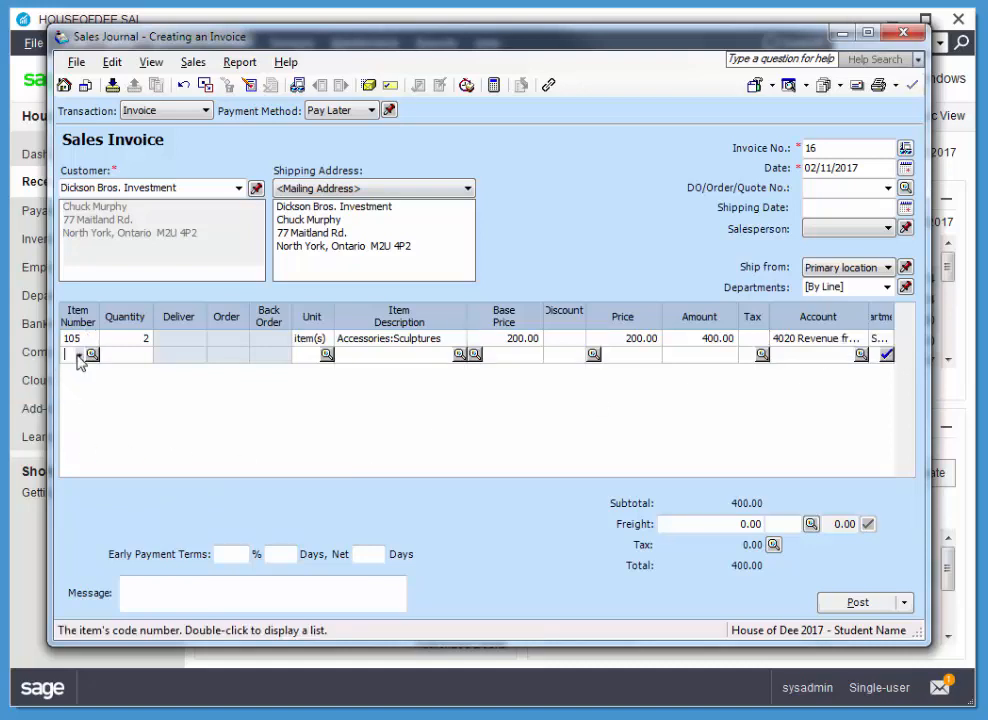
pyautogui.click(79, 356)
pyautogui.click(67, 398)
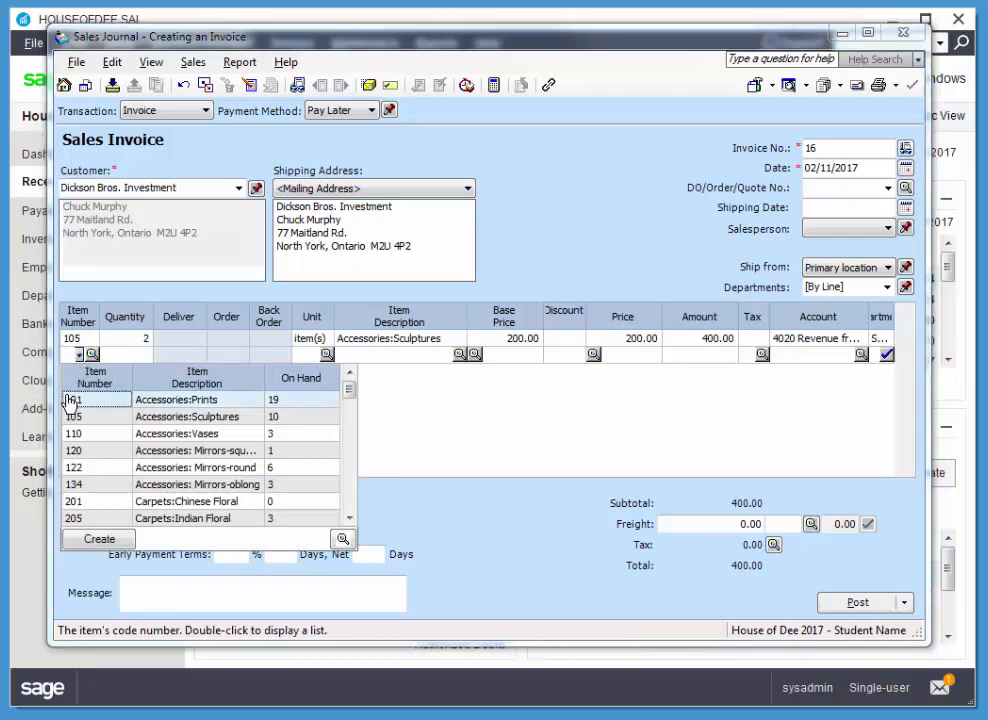
pyautogui.press('Tab')
pyautogui.write('1')
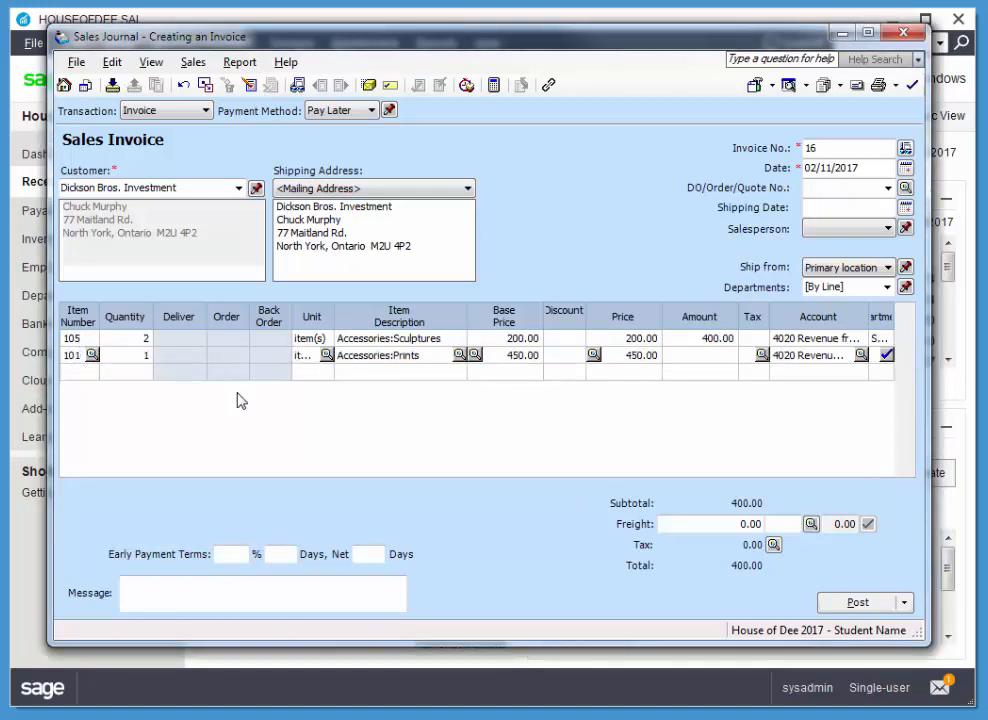
pyautogui.press('Tab')
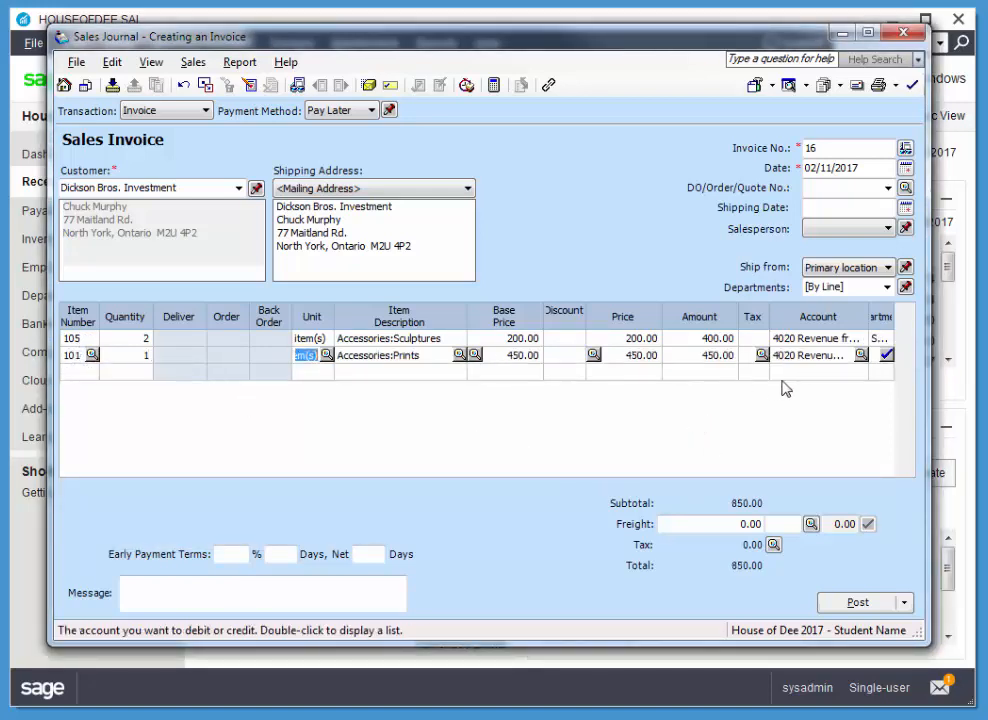
# Allocate the Prints line's full amount of 450.00 to the Sales department
pyautogui.doubleClick(889, 358)
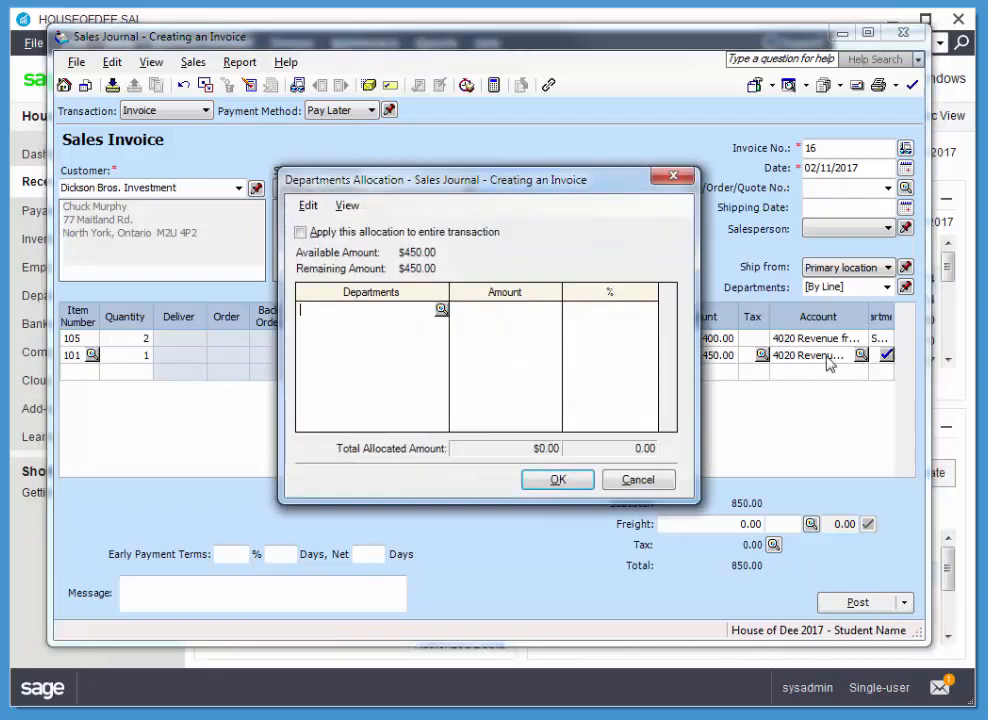
pyautogui.click(440, 311)
pyautogui.click(292, 345)
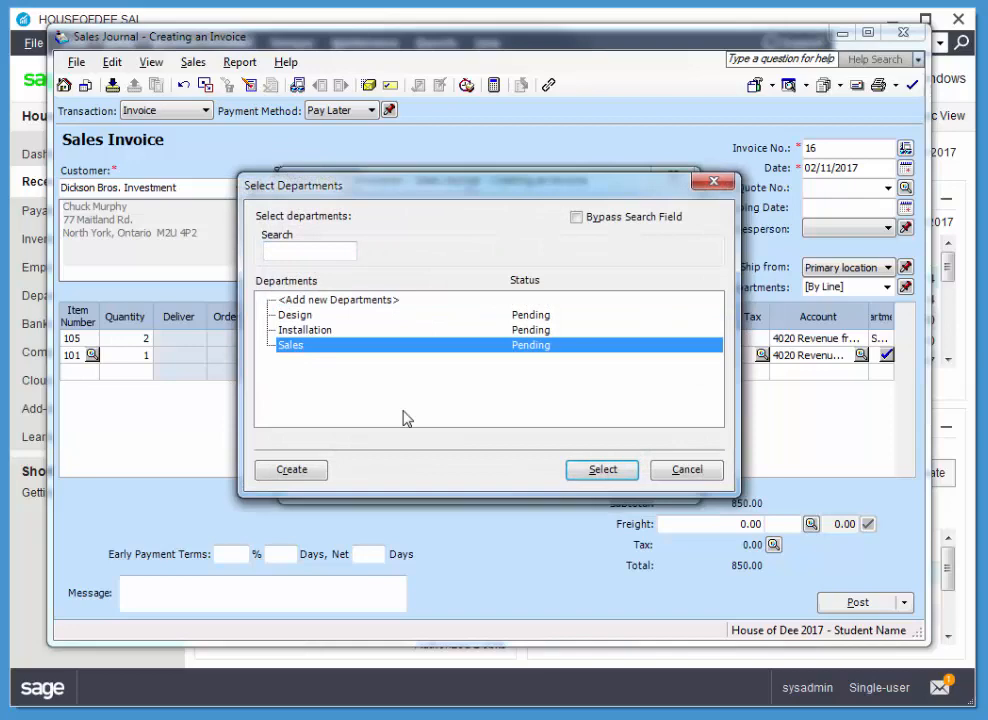
pyautogui.click(580, 468)
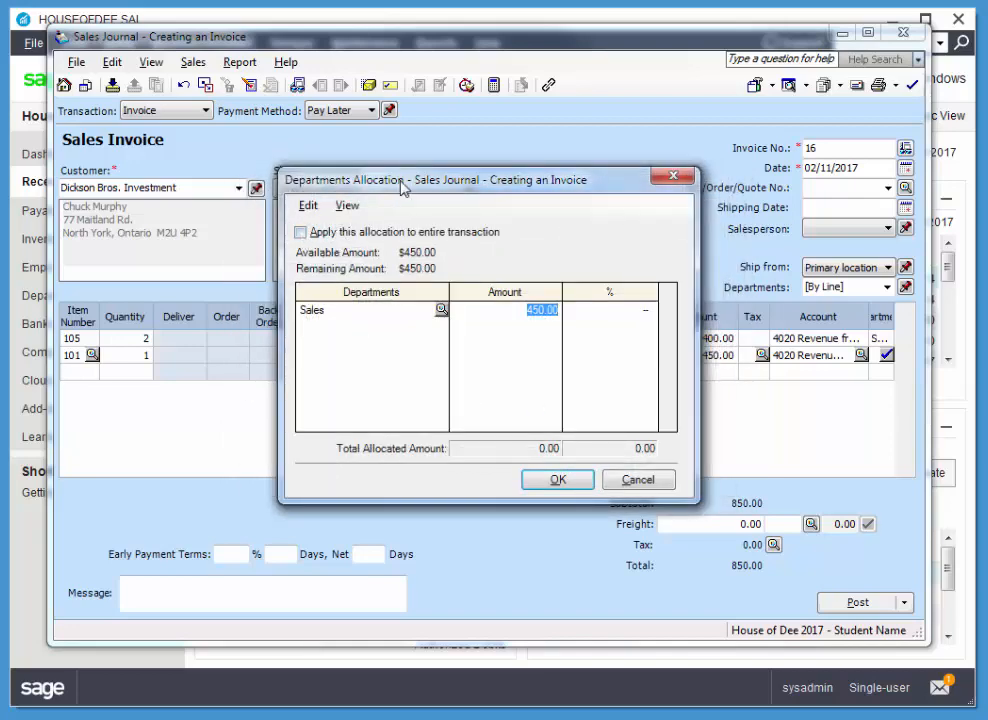
pyautogui.moveTo(311, 180); pyautogui.dragTo(201, 192)
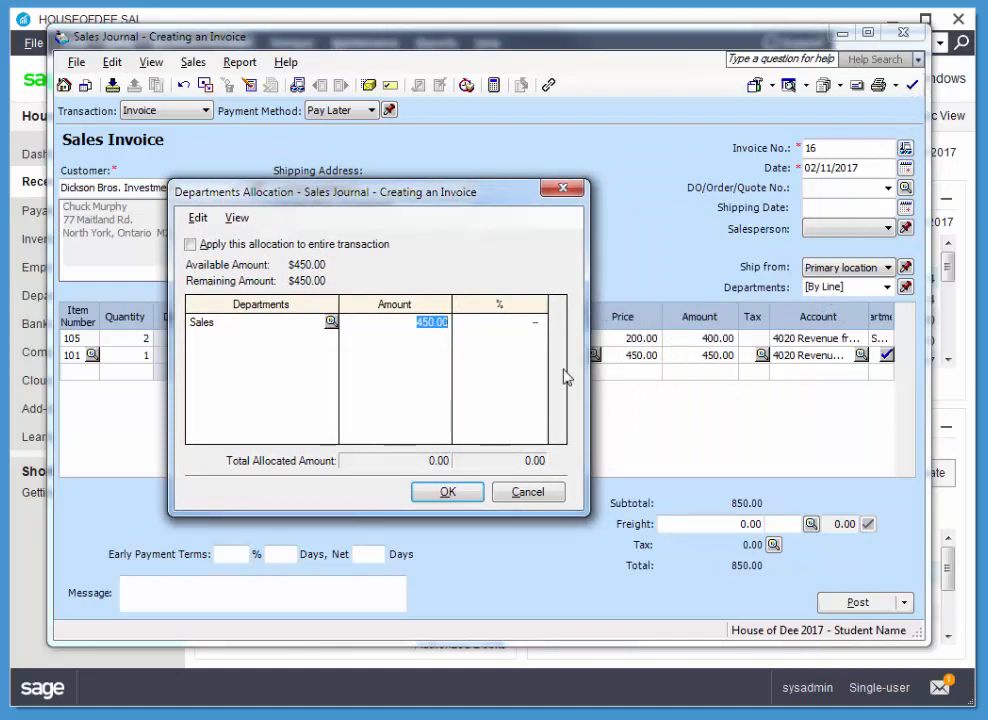
pyautogui.click(458, 494)
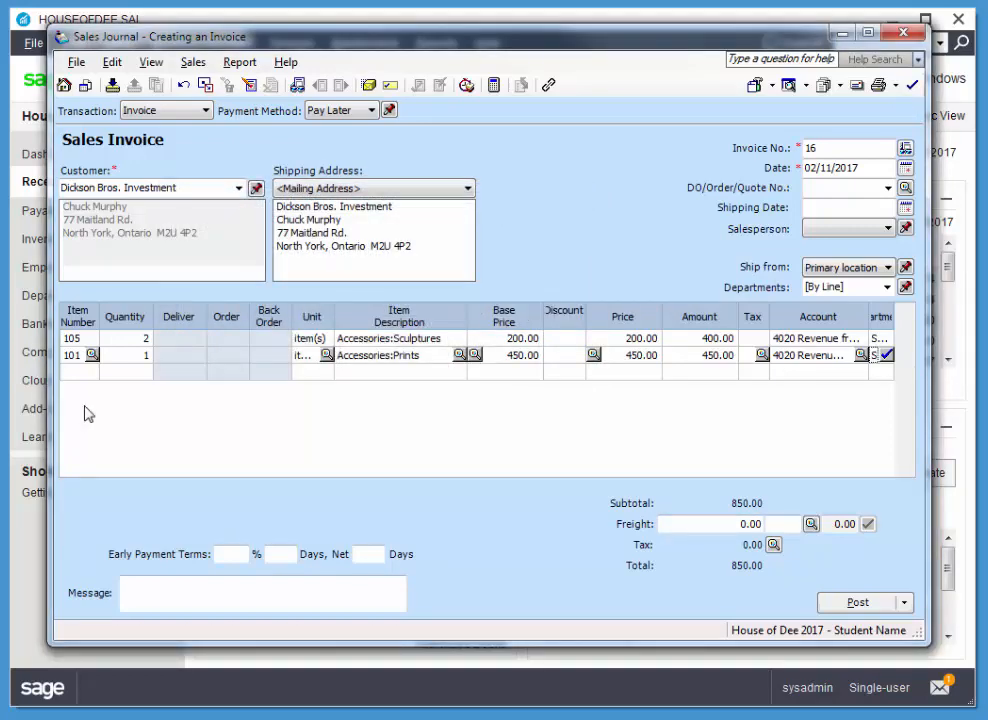
# Add service item S 100 Layout Design with a quantity of 6 on the third line of the sales invoice
pyautogui.click(74, 375)
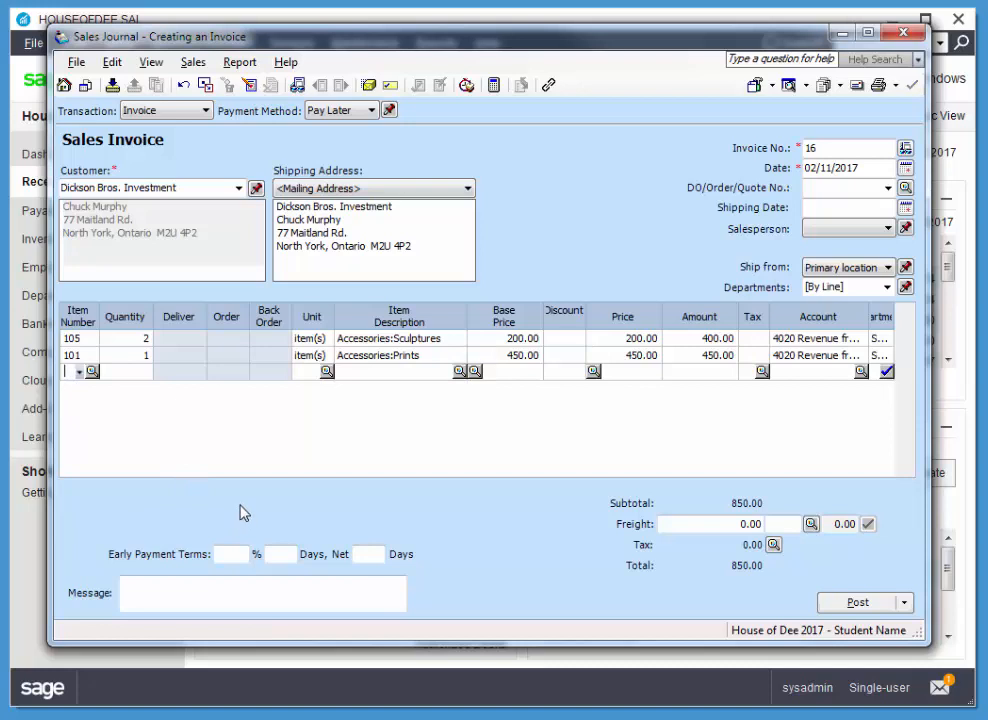
pyautogui.click(80, 374)
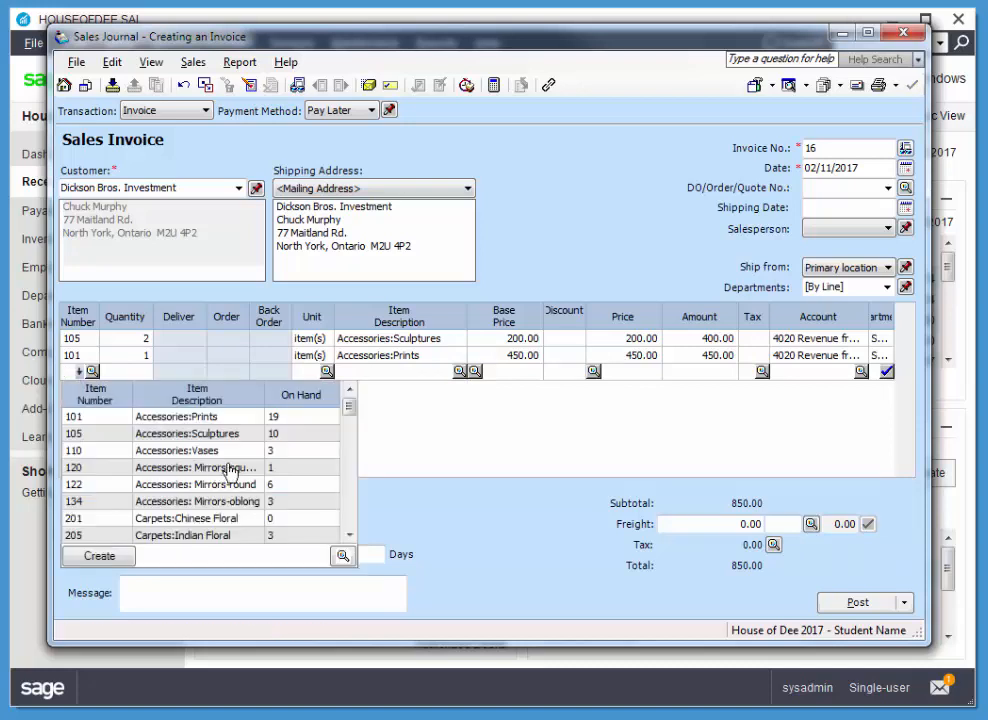
pyautogui.moveTo(355, 414); pyautogui.dragTo(348, 532)
pyautogui.click(80, 485)
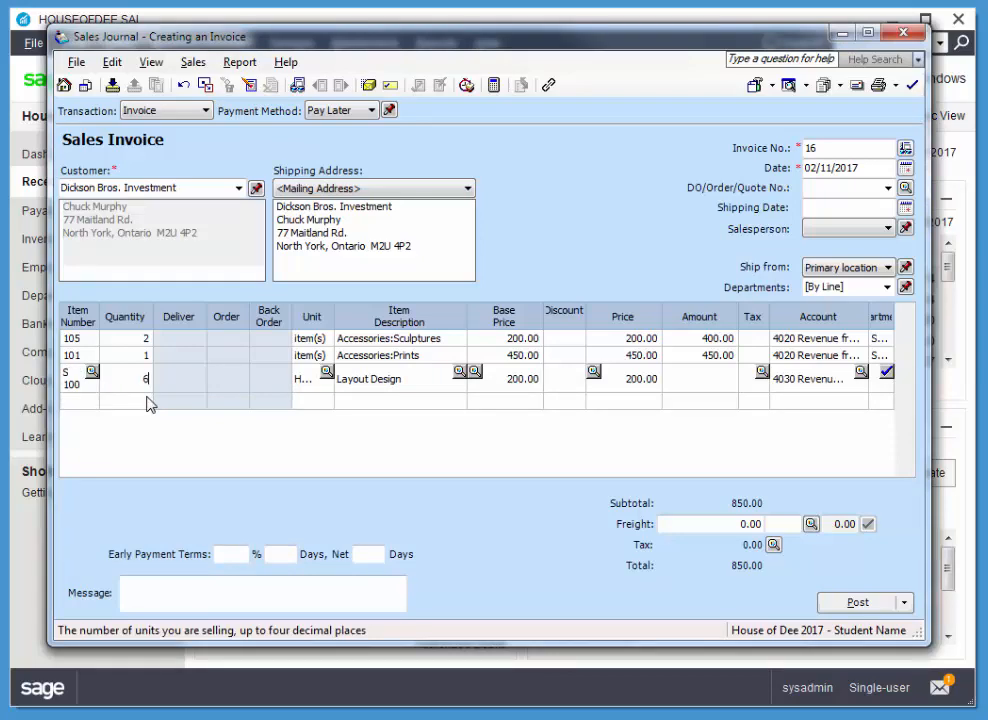
pyautogui.write('6')
pyautogui.press('Tab')
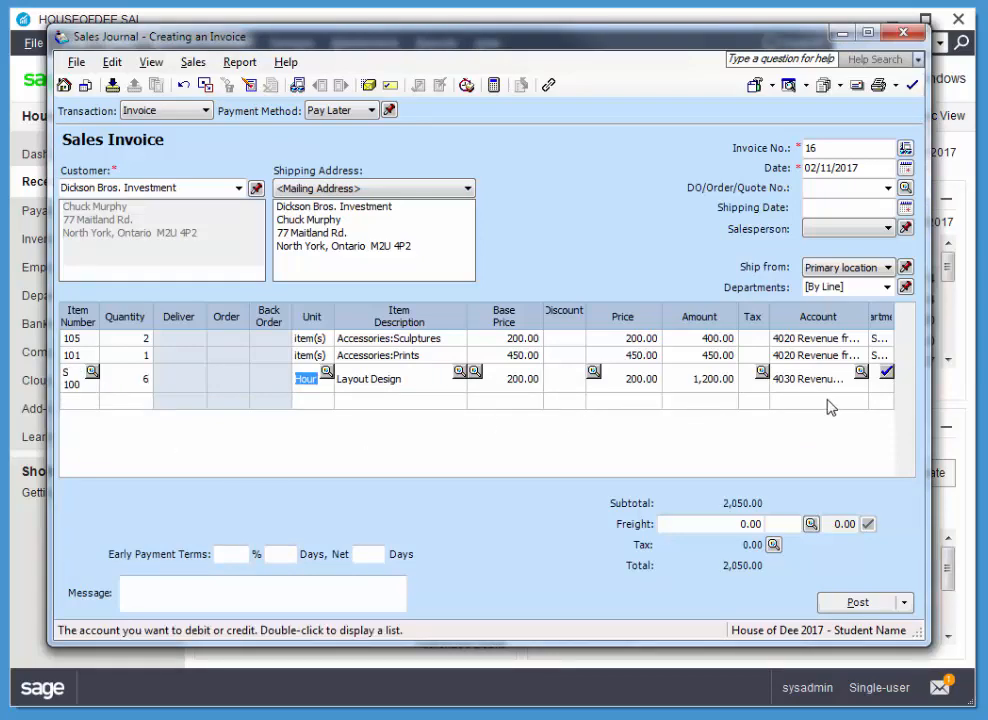
# Allocate the Layout Design line's full amount of 1,200.00 to the Design department
pyautogui.click(885, 375)
pyautogui.click(885, 375)
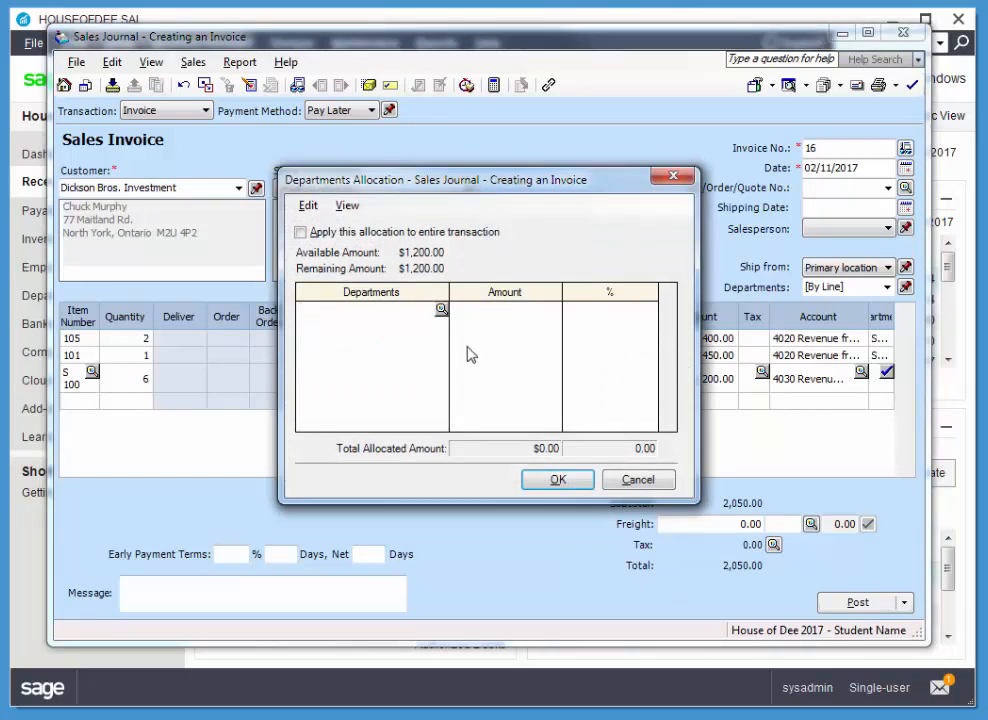
pyautogui.click(440, 310)
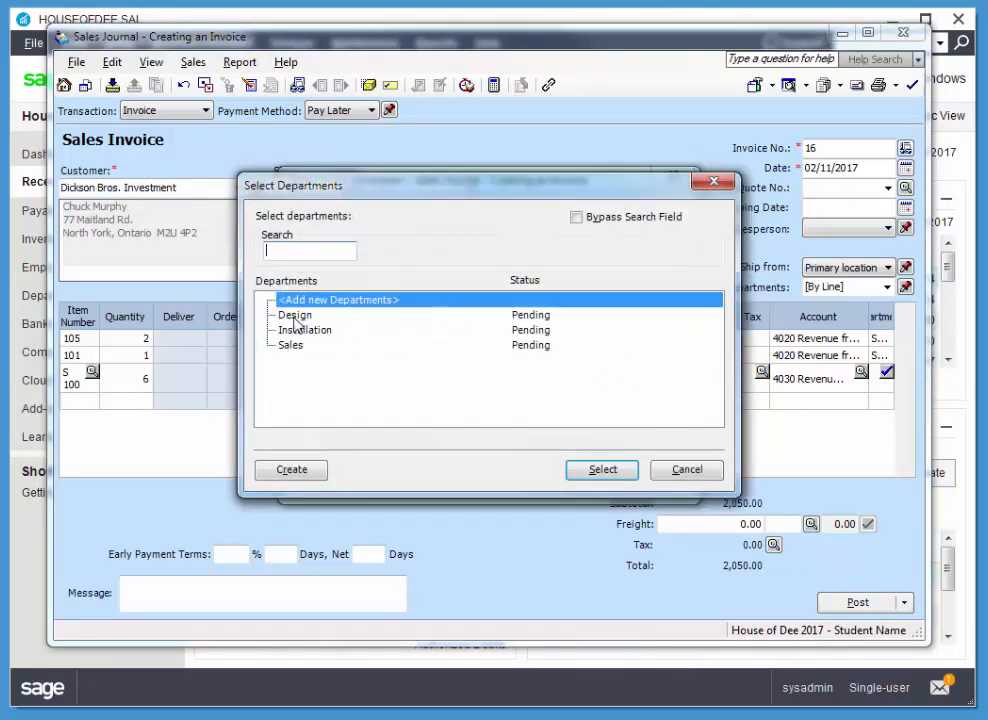
pyautogui.click(290, 315)
pyautogui.click(604, 475)
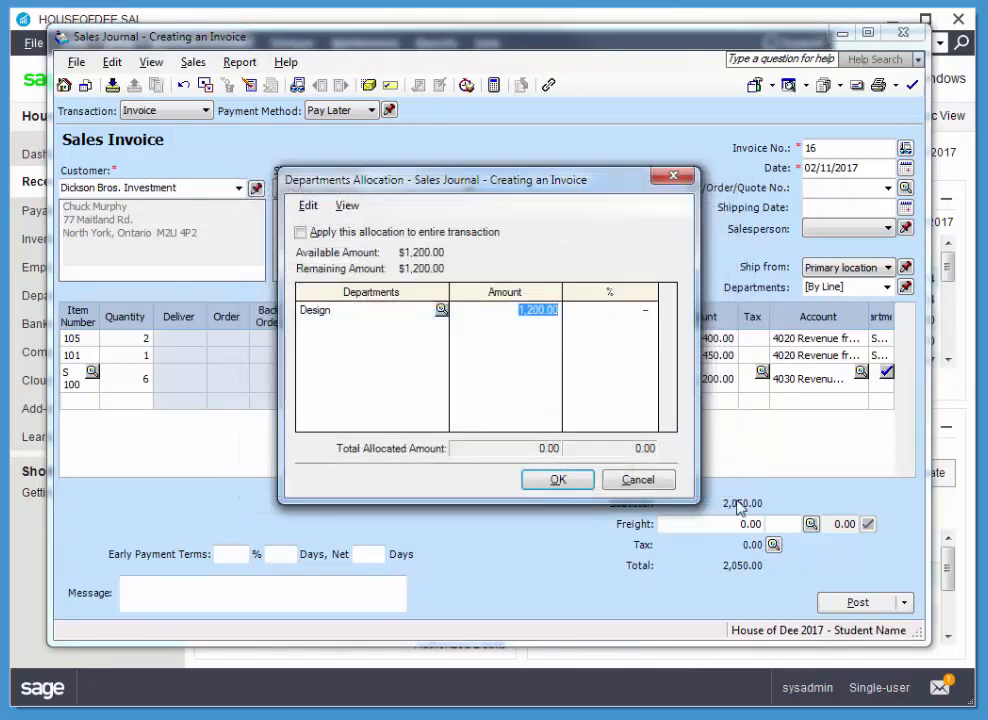
pyautogui.click(536, 482)
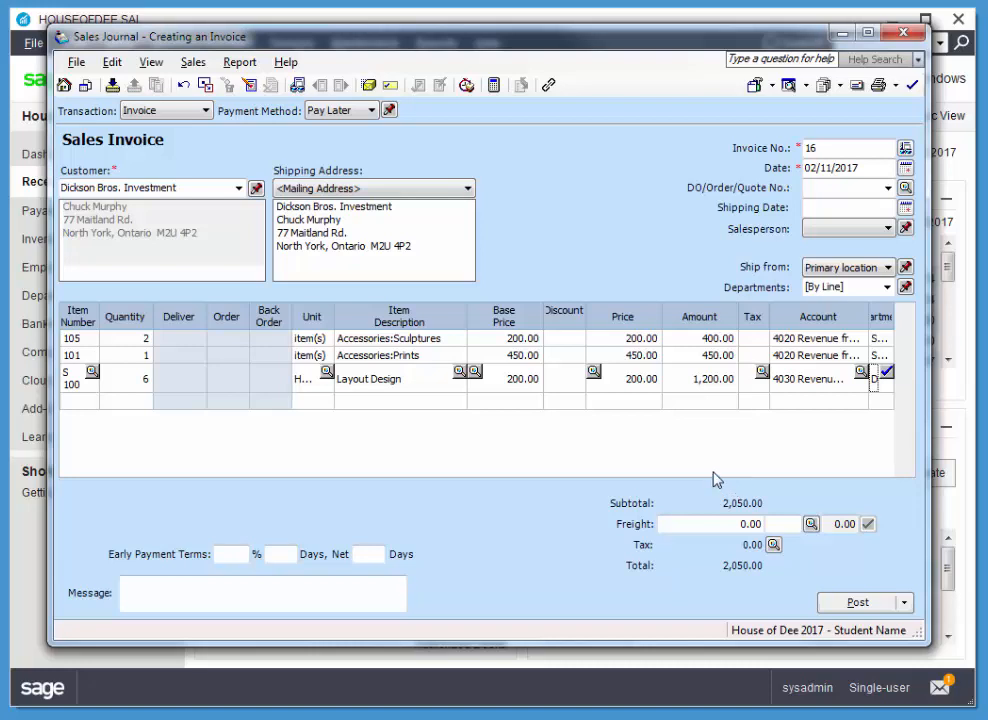
# Enter a freight charge of 55.00 on the sales invoice
pyautogui.click(787, 523)
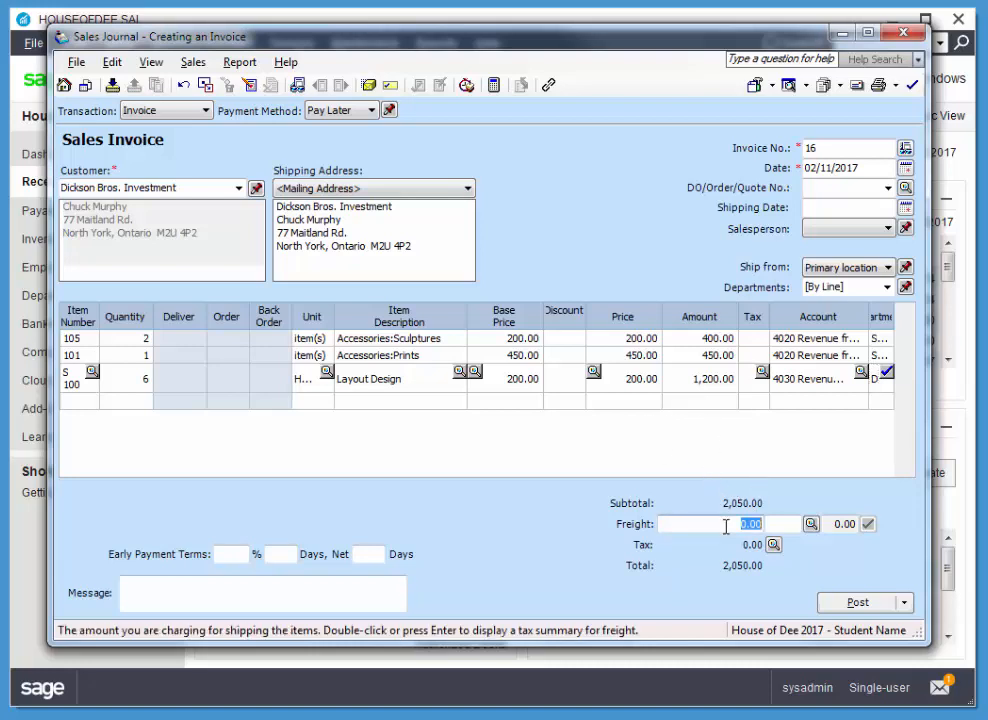
pyautogui.doubleClick(727, 527)
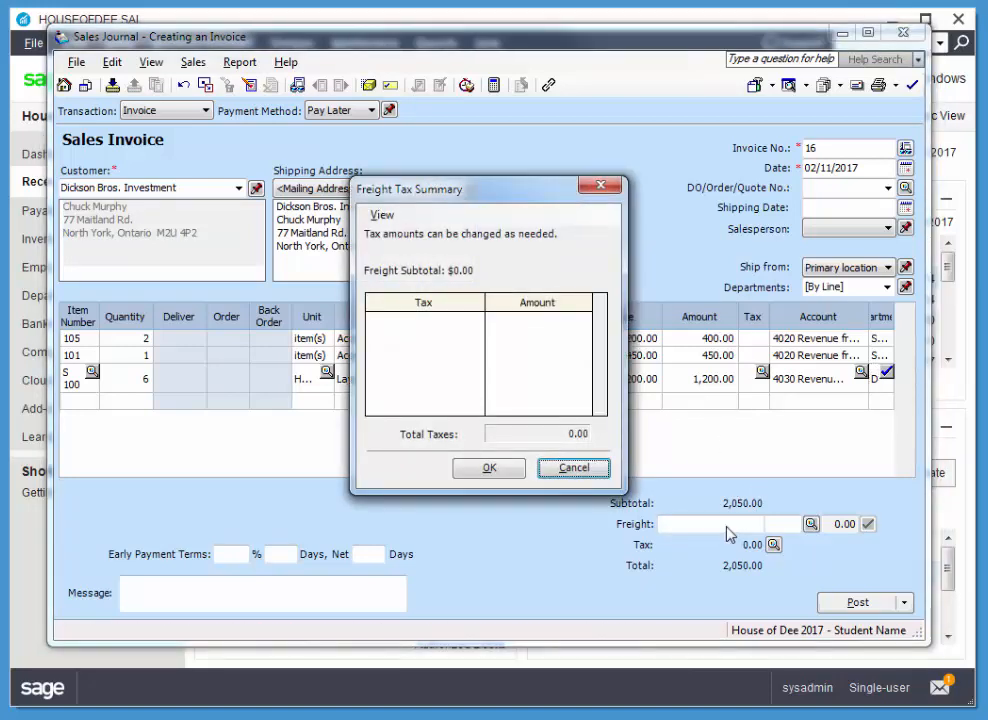
pyautogui.click(574, 468)
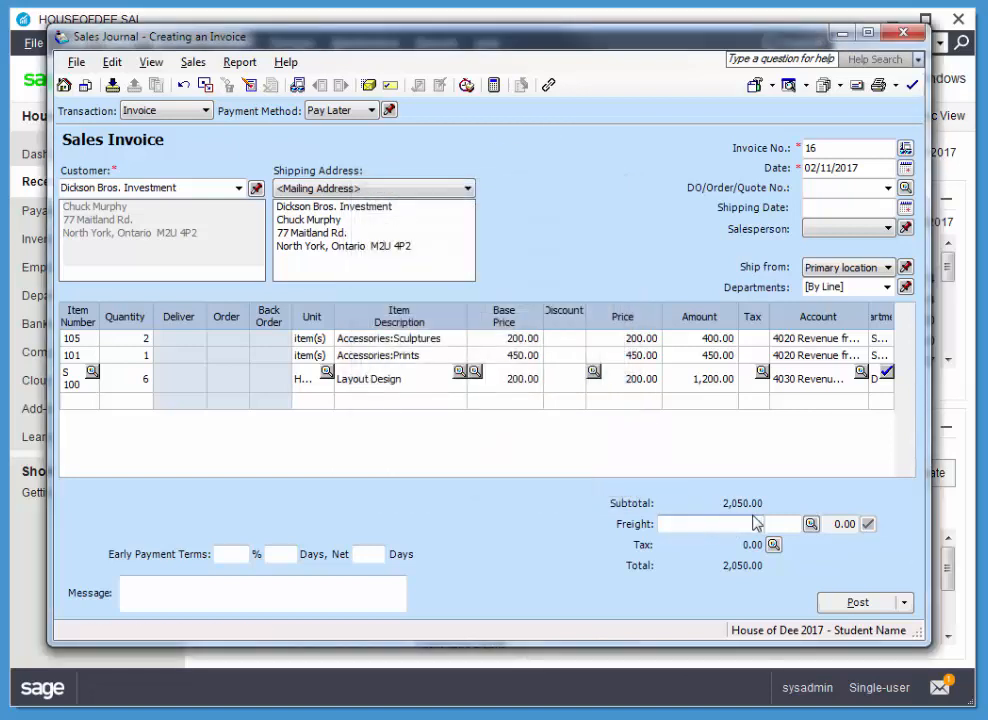
pyautogui.write('55')
pyautogui.press('Tab')
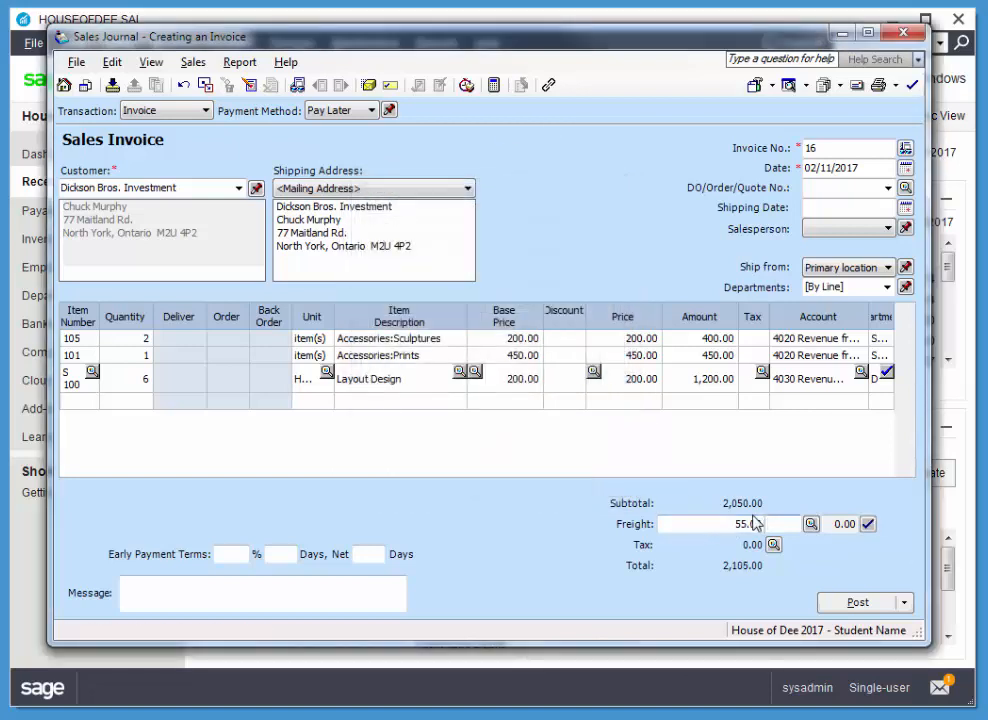
# Allocate the full freight charge to the Sales department
pyautogui.click(867, 524)
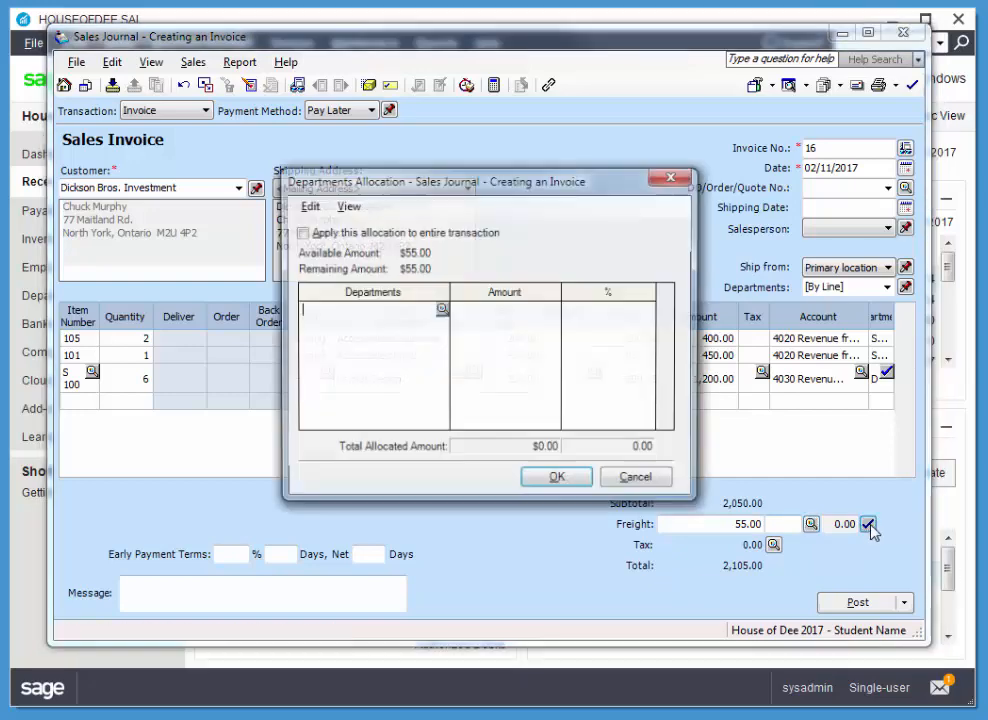
pyautogui.click(443, 313)
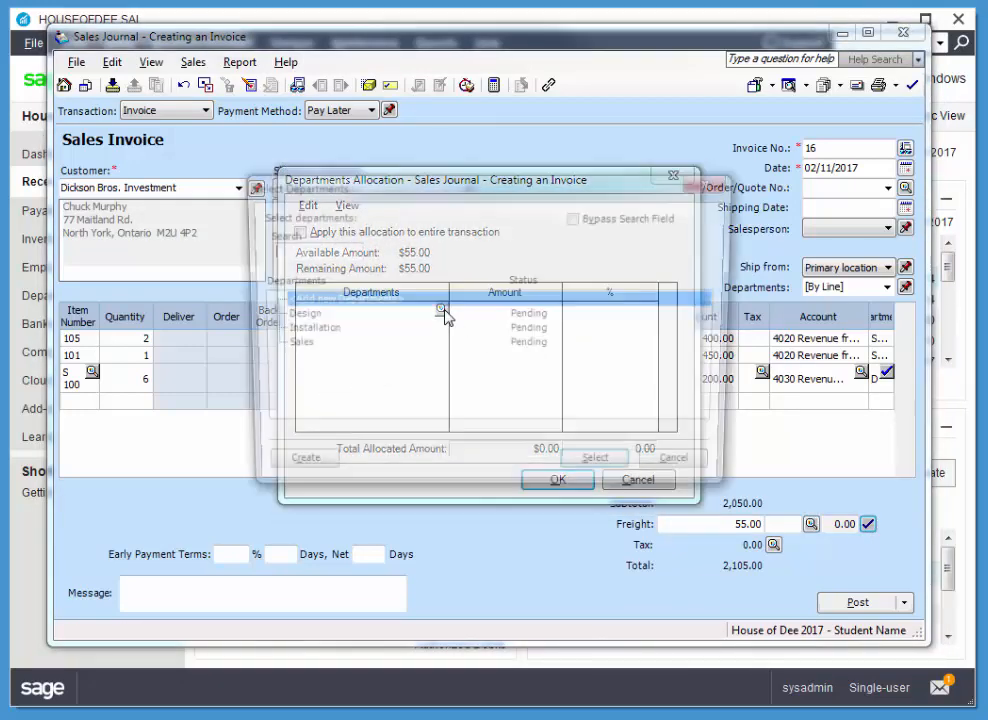
pyautogui.click(300, 346)
pyautogui.click(600, 470)
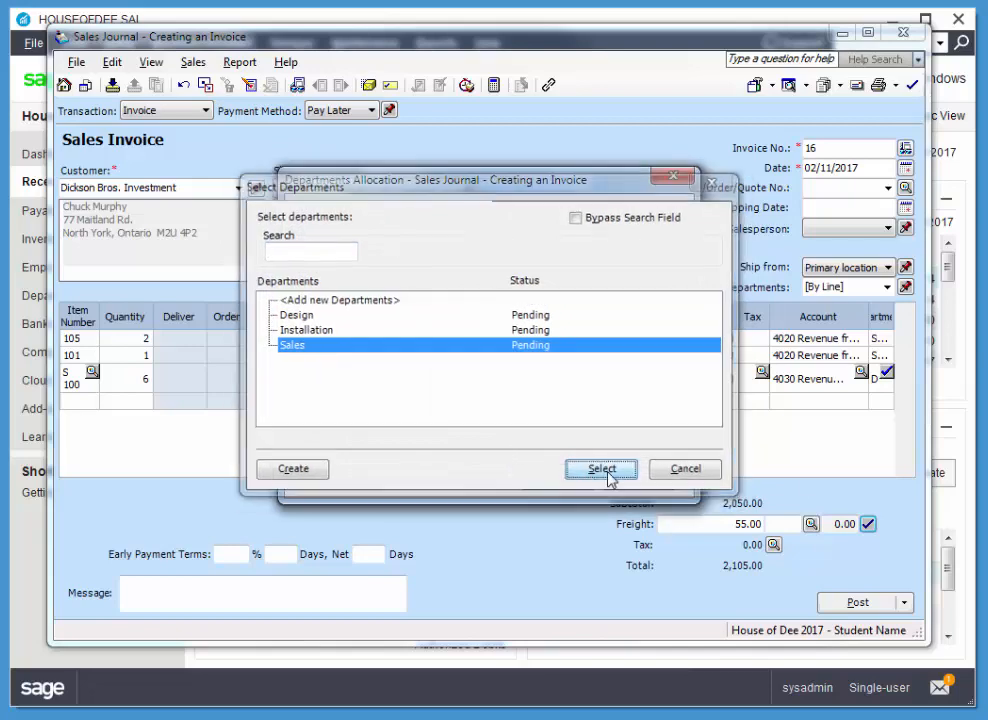
pyautogui.click(558, 478)
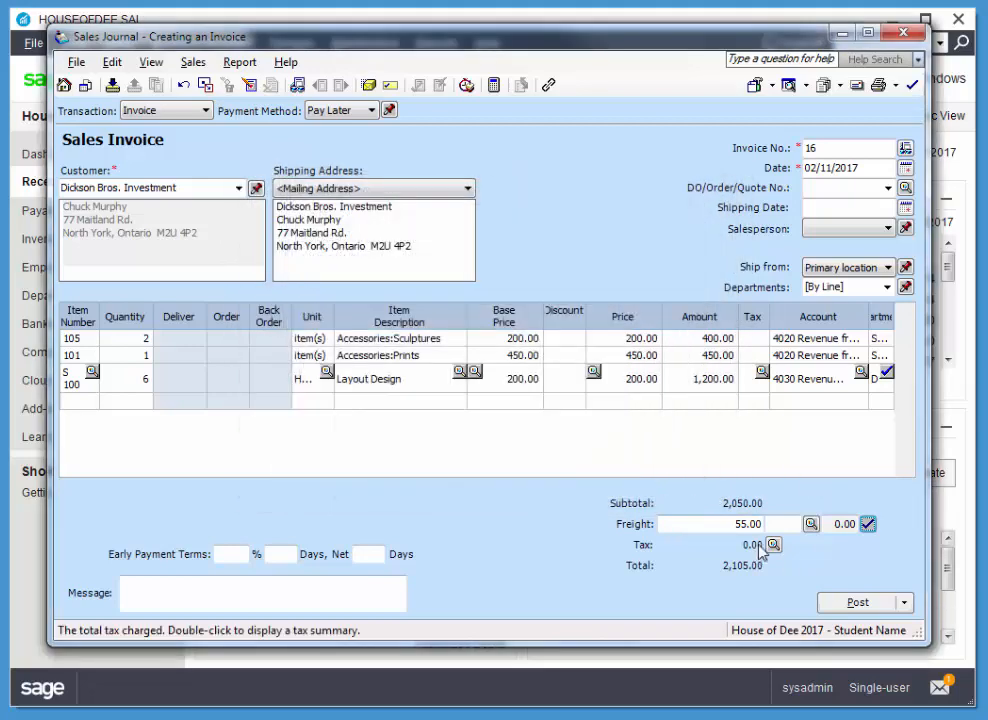
# Apply tax code H to the freight charge and to the Sculptures, Prints and Layout Design lines
pyautogui.click(783, 527)
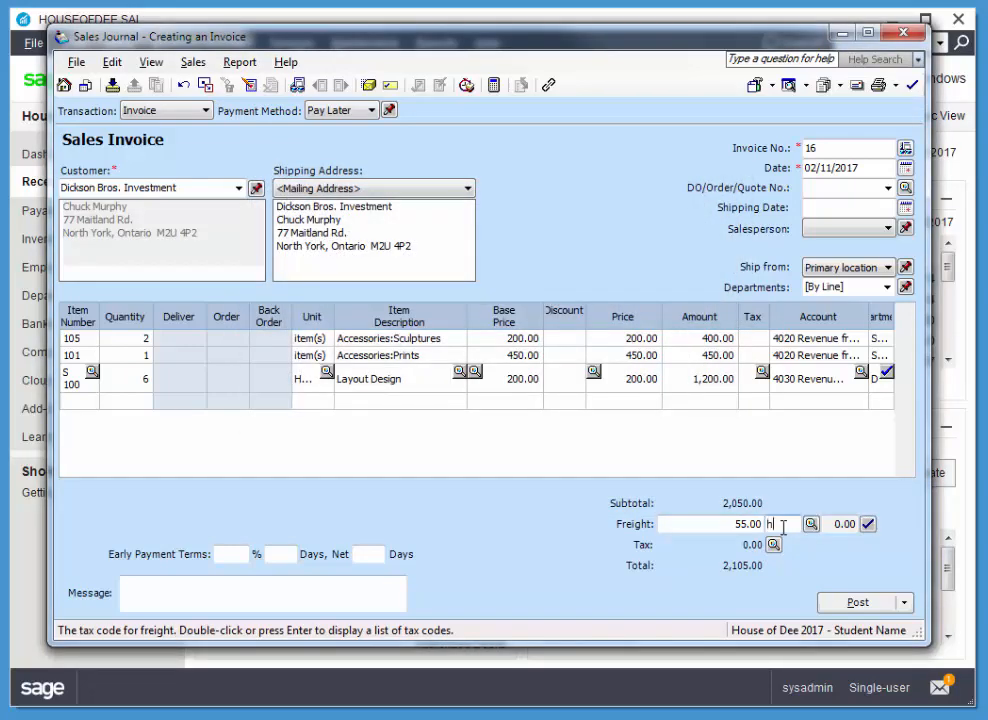
pyautogui.write('h')
pyautogui.press('Tab')
pyautogui.click(755, 340)
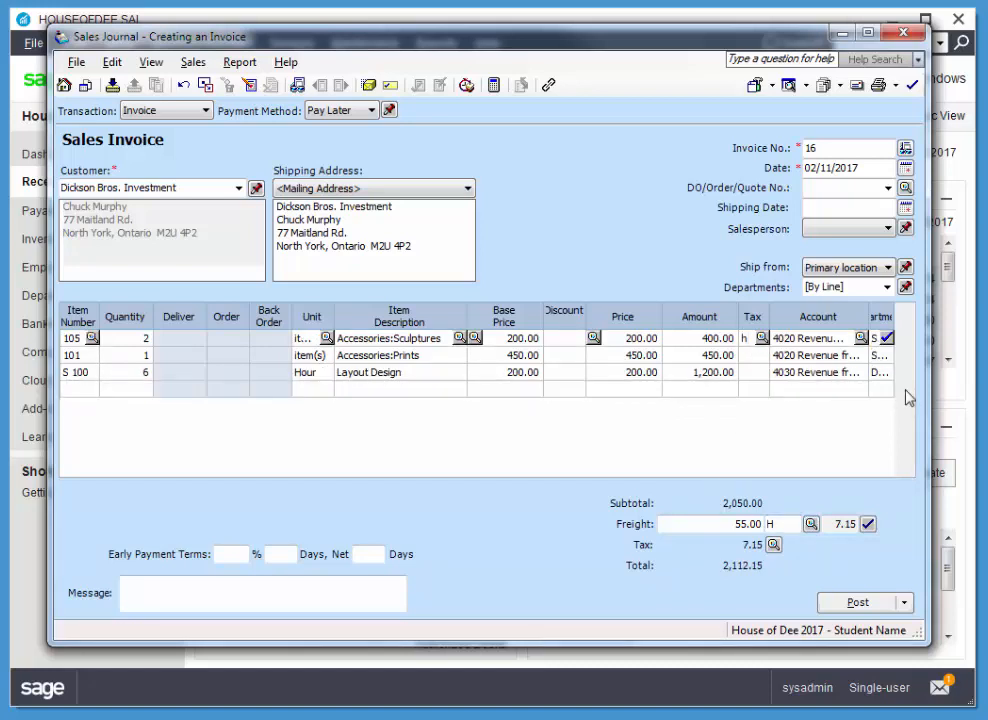
pyautogui.press('Down')
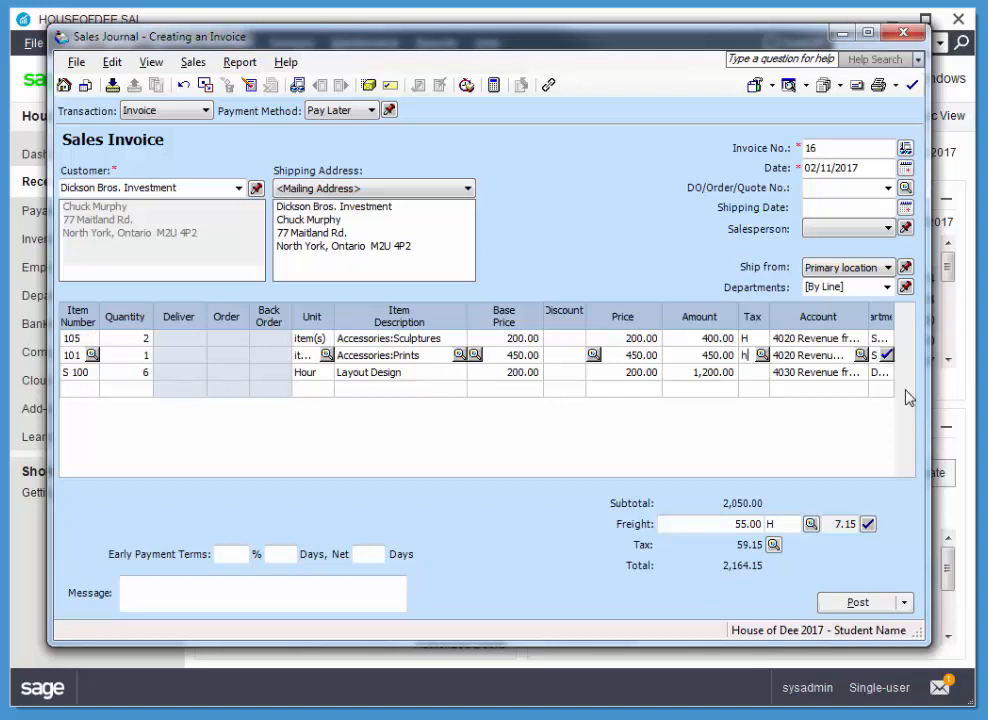
pyautogui.write('h')
pyautogui.press('Down')
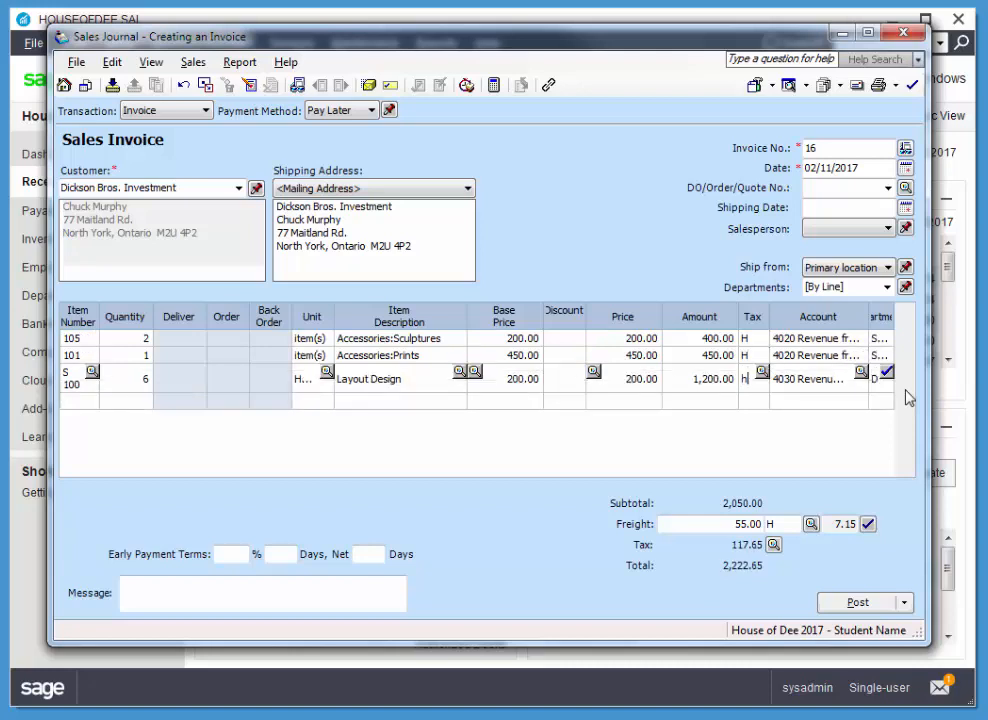
pyautogui.press('Tab')
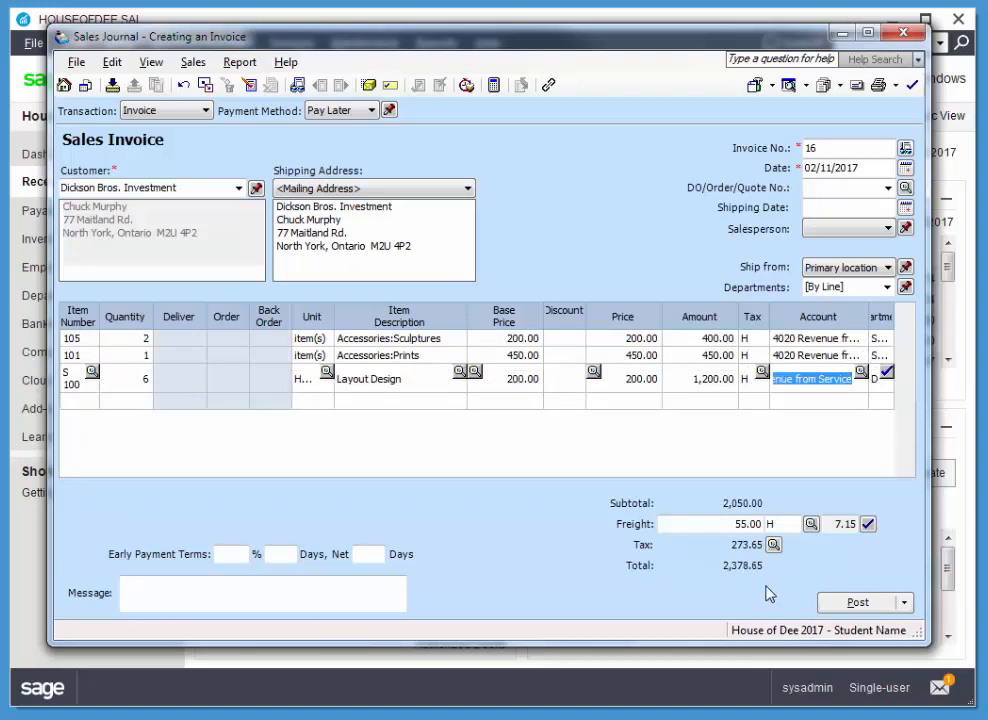
# Display the journal entry for the sales invoice to review its debits, credits and department allocations
pyautogui.click(239, 61)
pyautogui.click(275, 82)
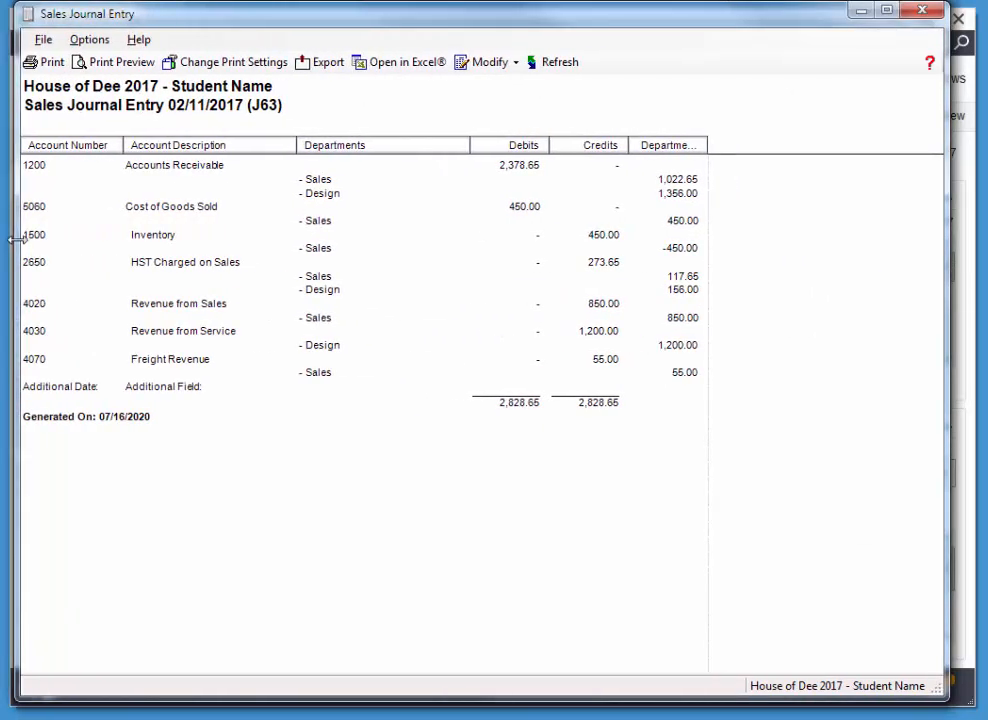
pyautogui.moveTo(151, 2); pyautogui.dragTo(151, 20)
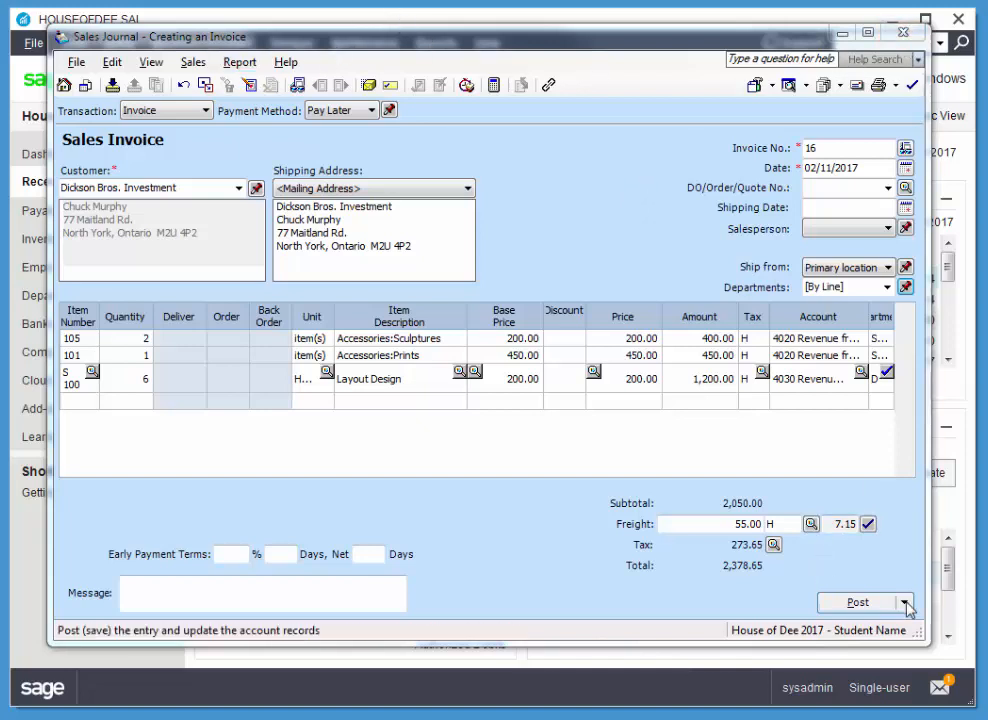
# Post the sales invoice, accepting the transaction date that precedes the departments' start date, and close the Sales Journal
pyautogui.click(856, 602)
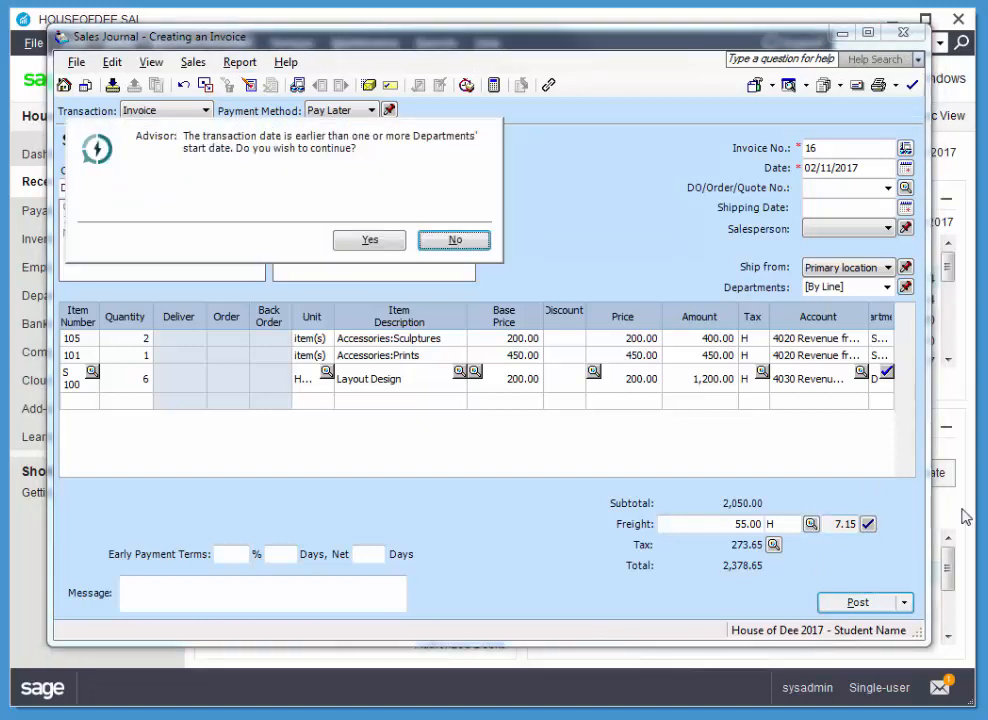
pyautogui.click(380, 246)
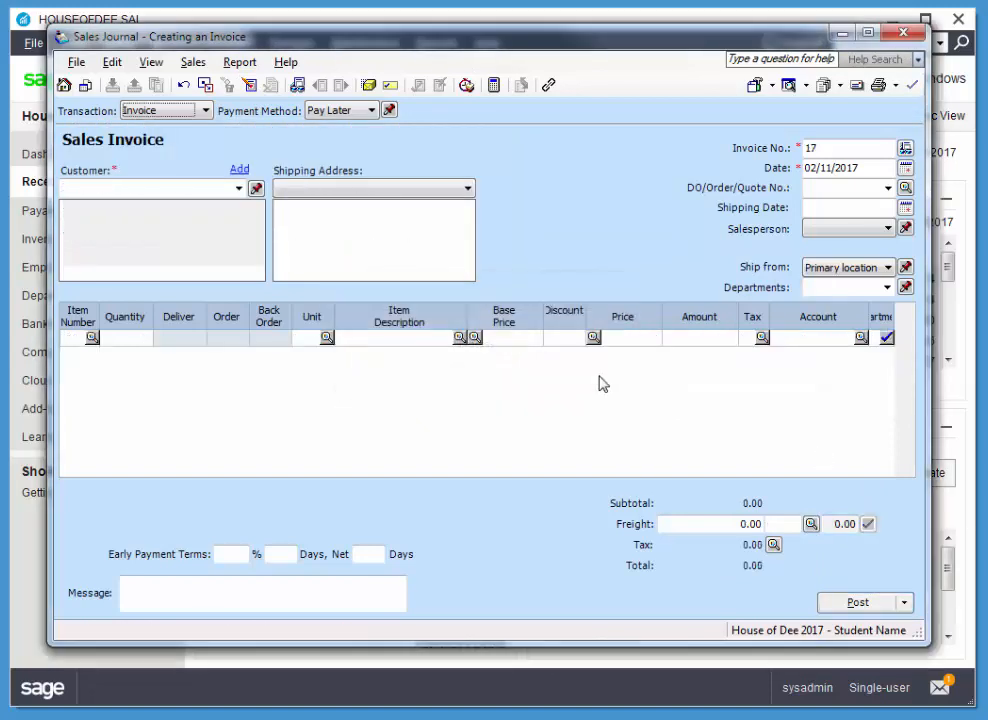
pyautogui.click(903, 32)
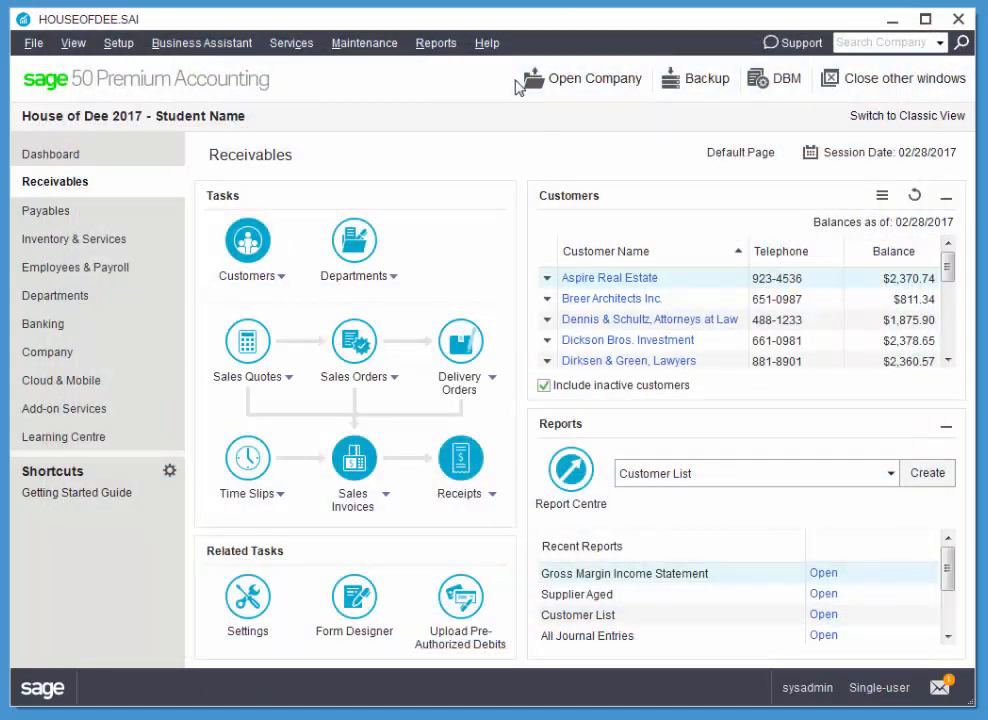
# View the summary Departments Income report for all departments and accounts from 01/01/2017 to 02/28/2017, and close it
pyautogui.click(445, 43)
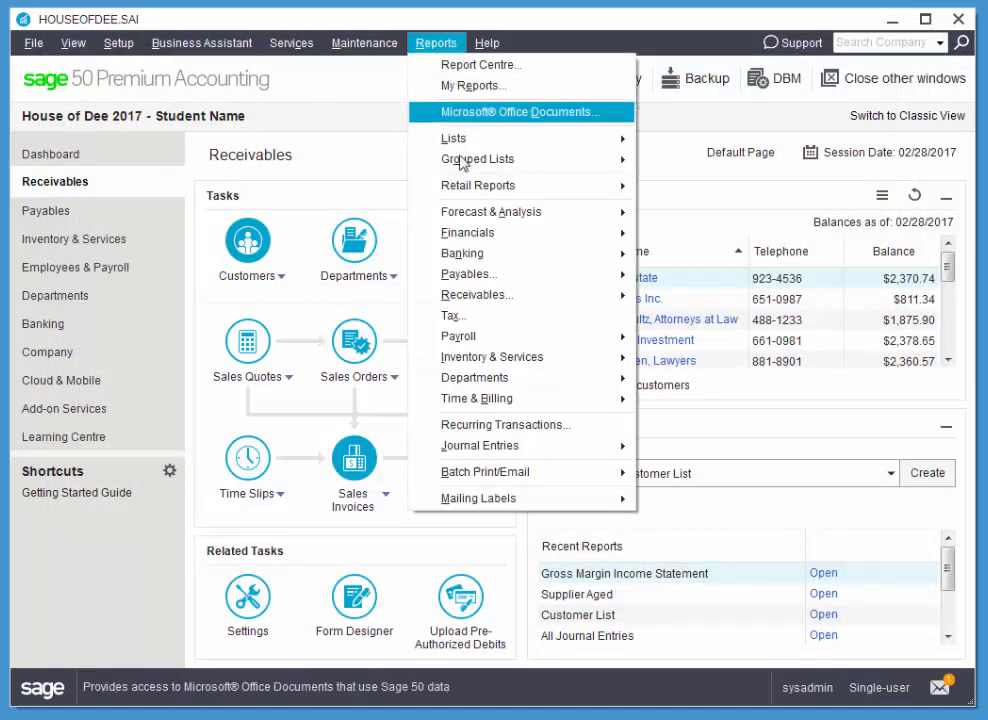
pyautogui.moveTo(479, 386)
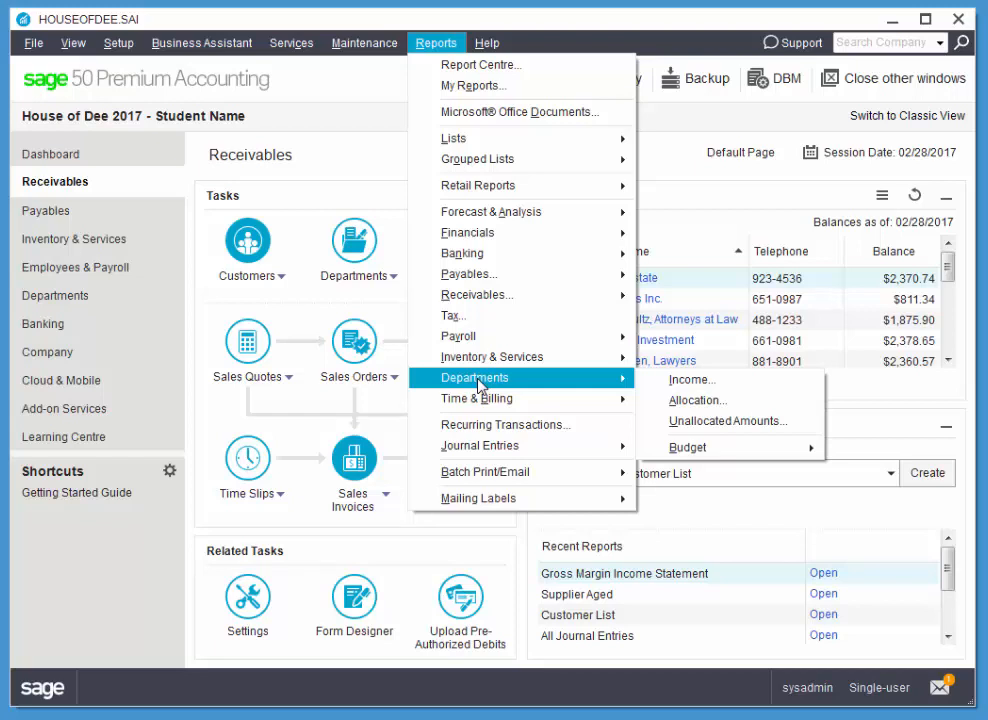
pyautogui.click(675, 382)
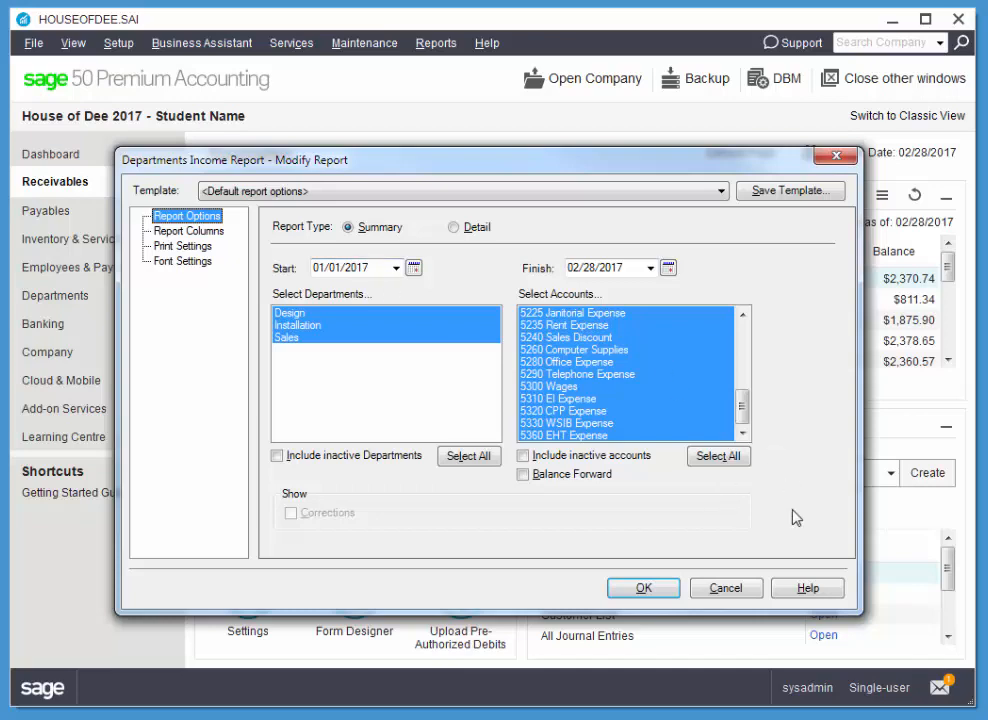
pyautogui.click(643, 587)
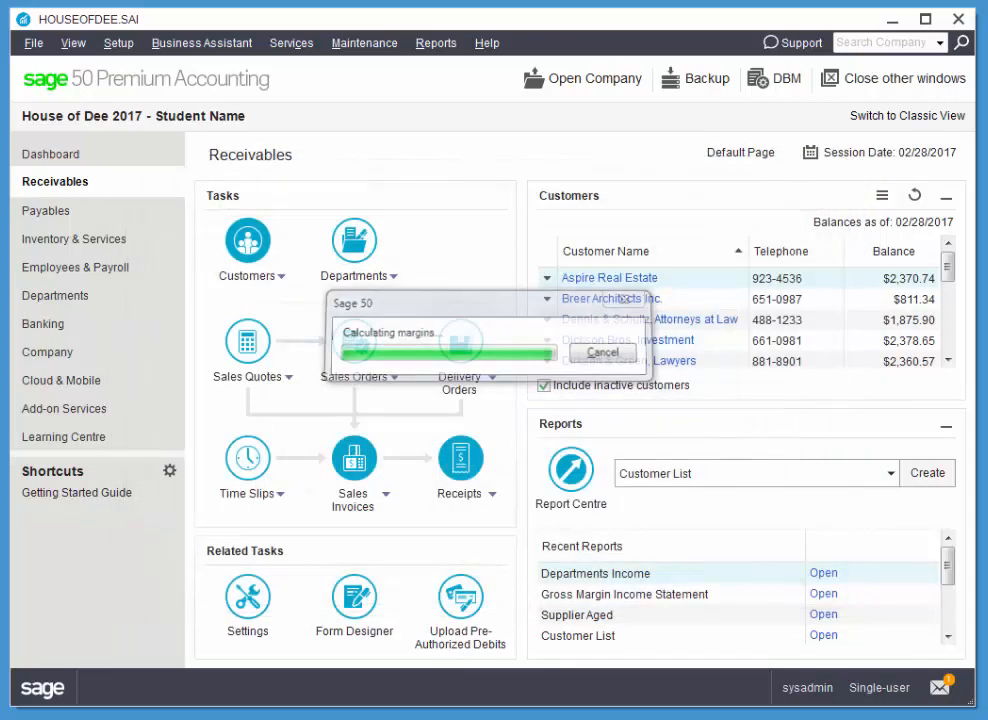
pyautogui.moveTo(634, 0); pyautogui.dragTo(880, 50)
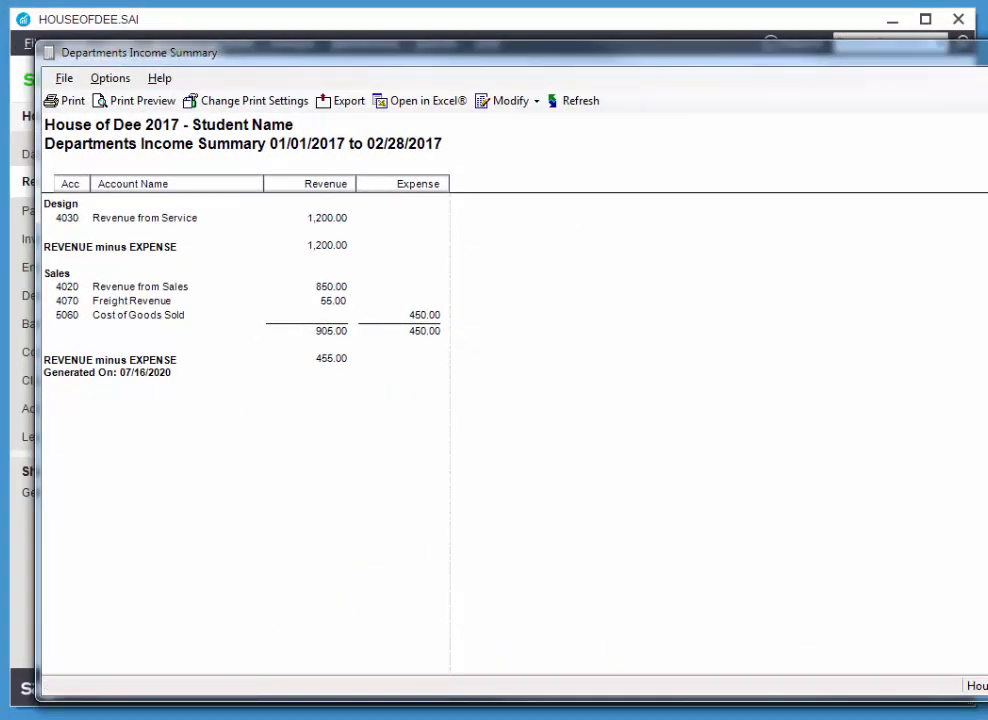
pyautogui.moveTo(987, 336); pyautogui.dragTo(961, 342)
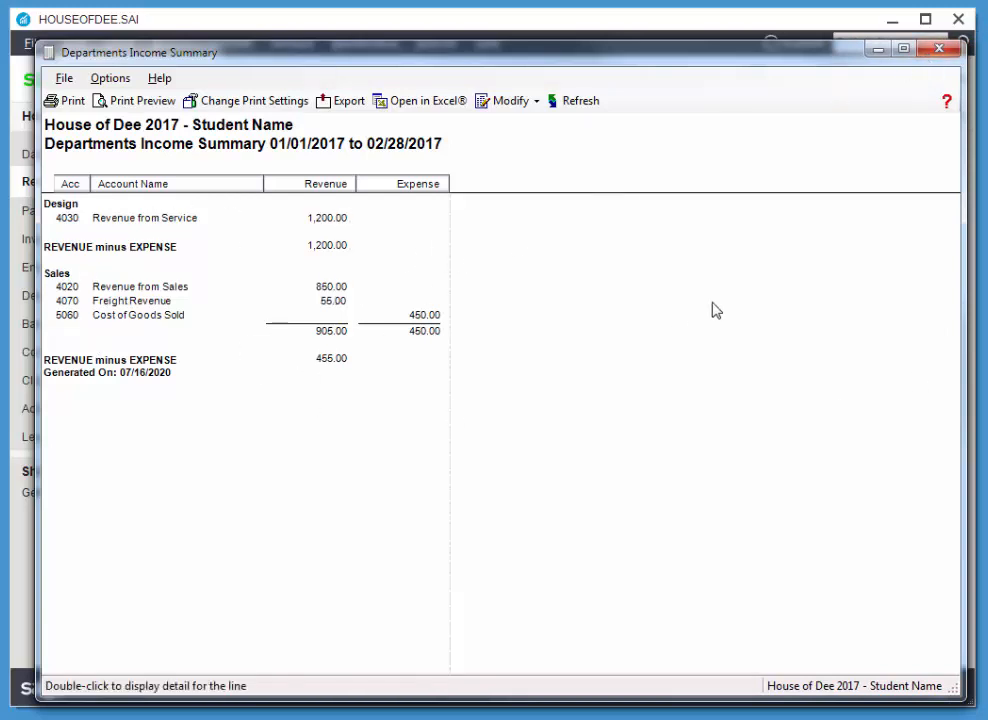
pyautogui.click(945, 52)
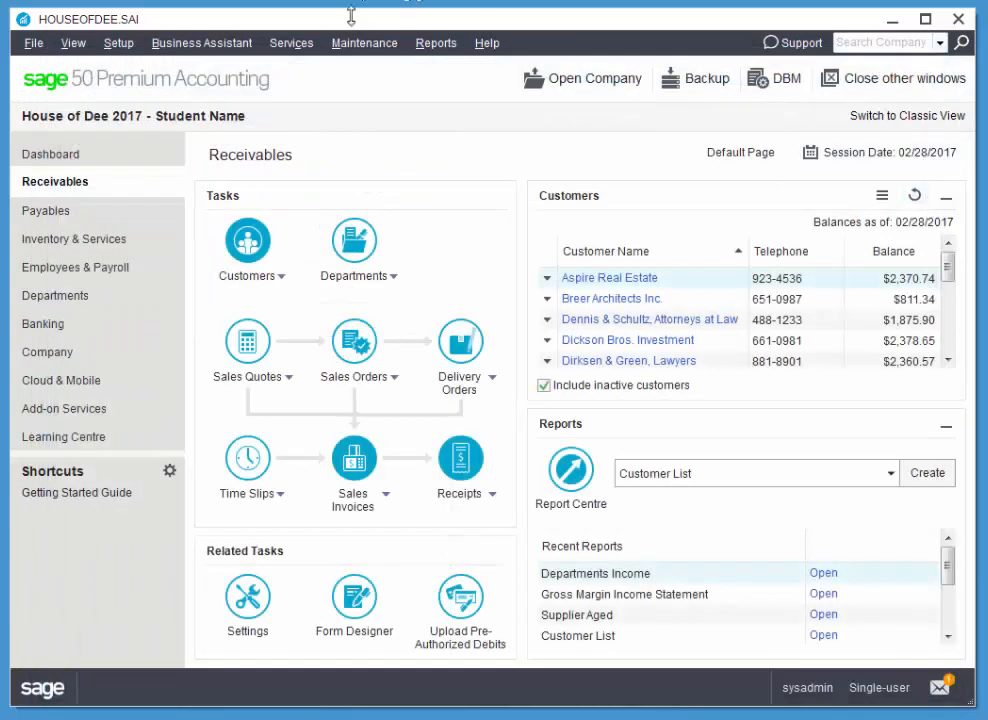
# View the Departments Actual versus Budget summary report for all departments, January to February of the current year, amounts only, and close it
pyautogui.click(437, 44)
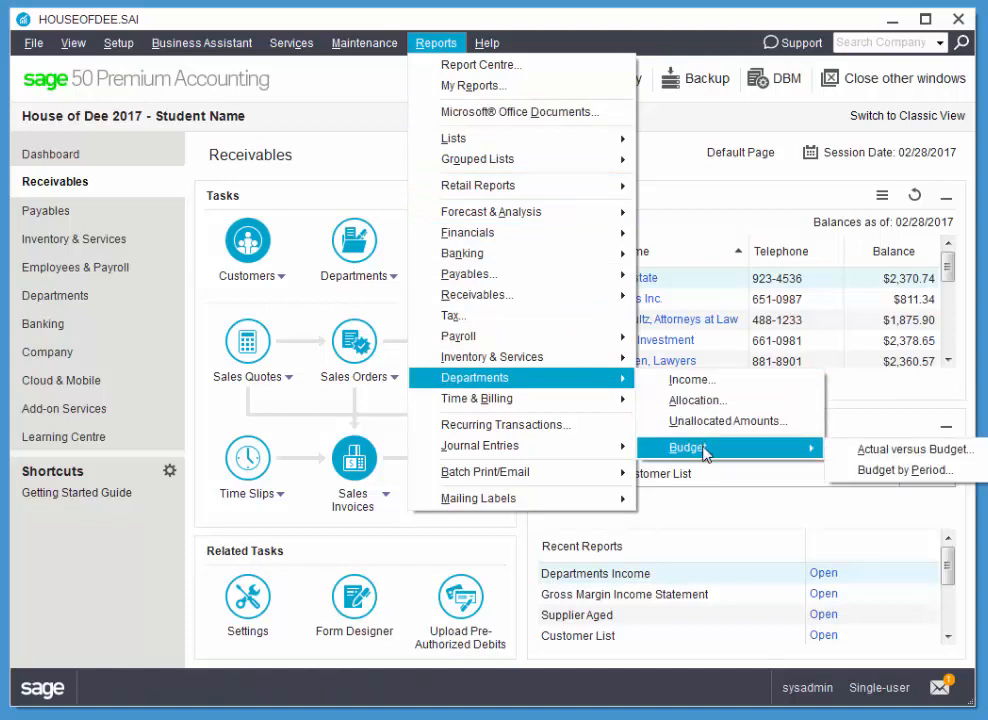
pyautogui.click(893, 459)
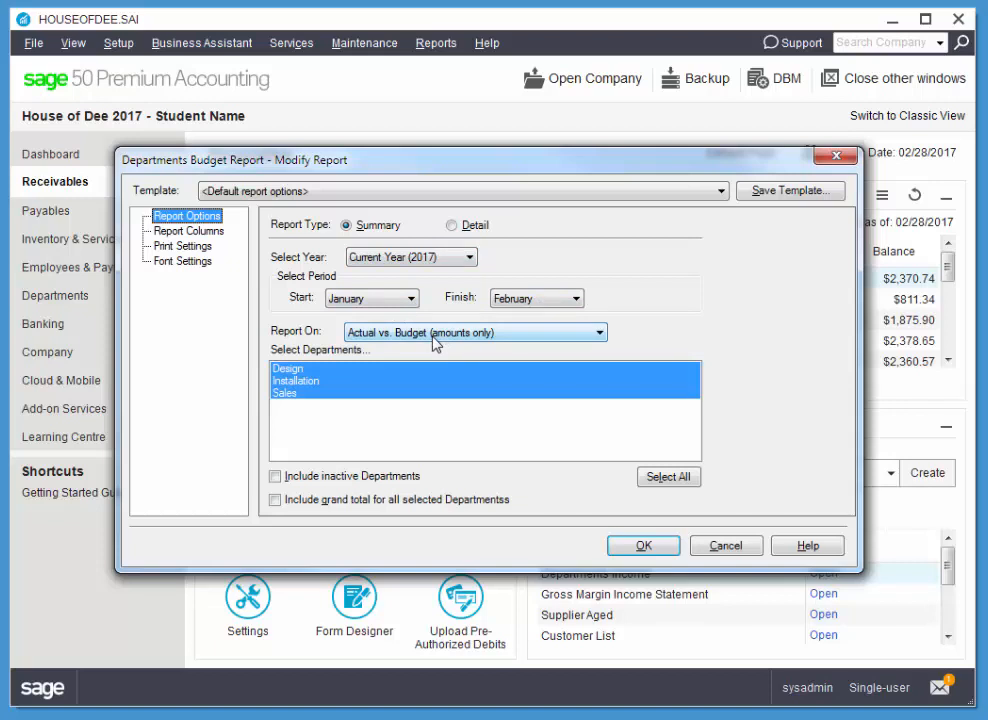
pyautogui.click(626, 553)
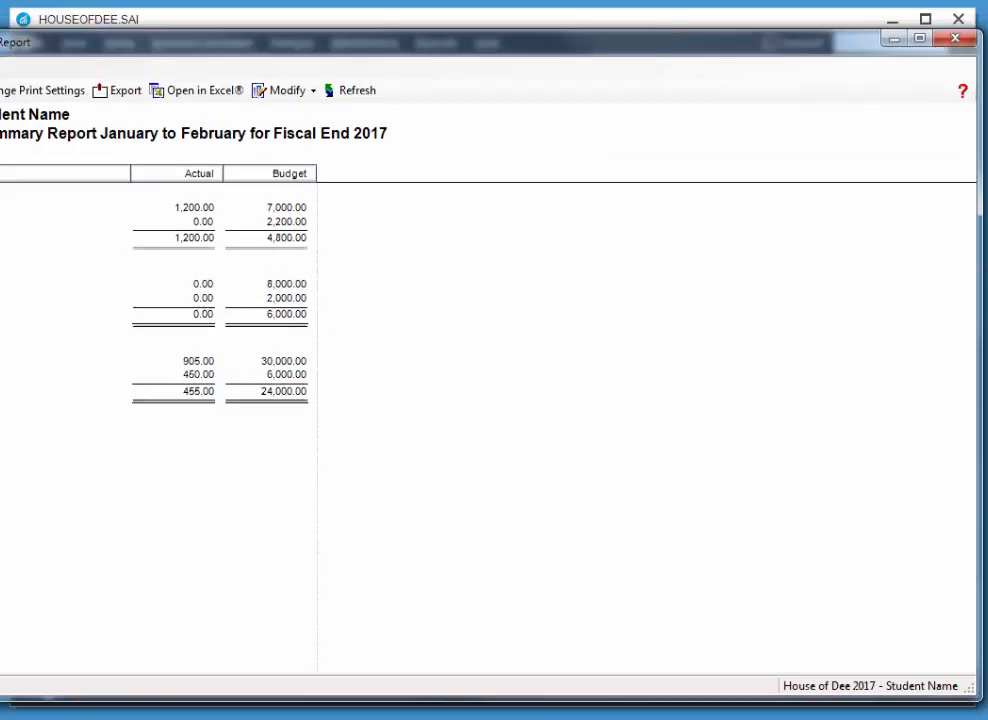
pyautogui.moveTo(0, 184); pyautogui.dragTo(30, 190)
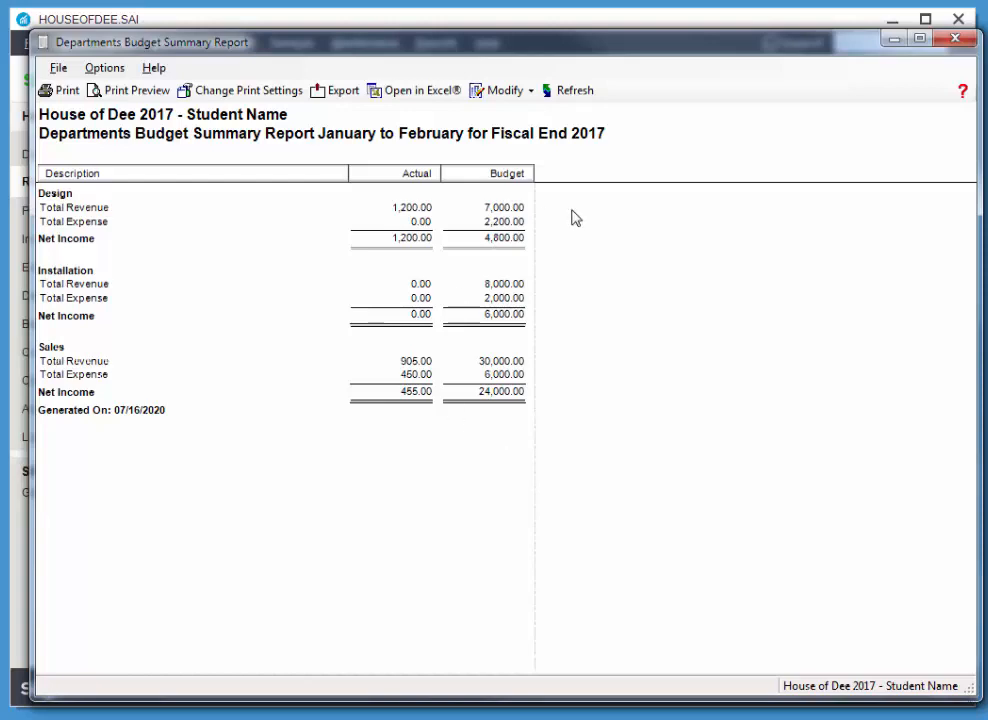
pyautogui.click(955, 37)
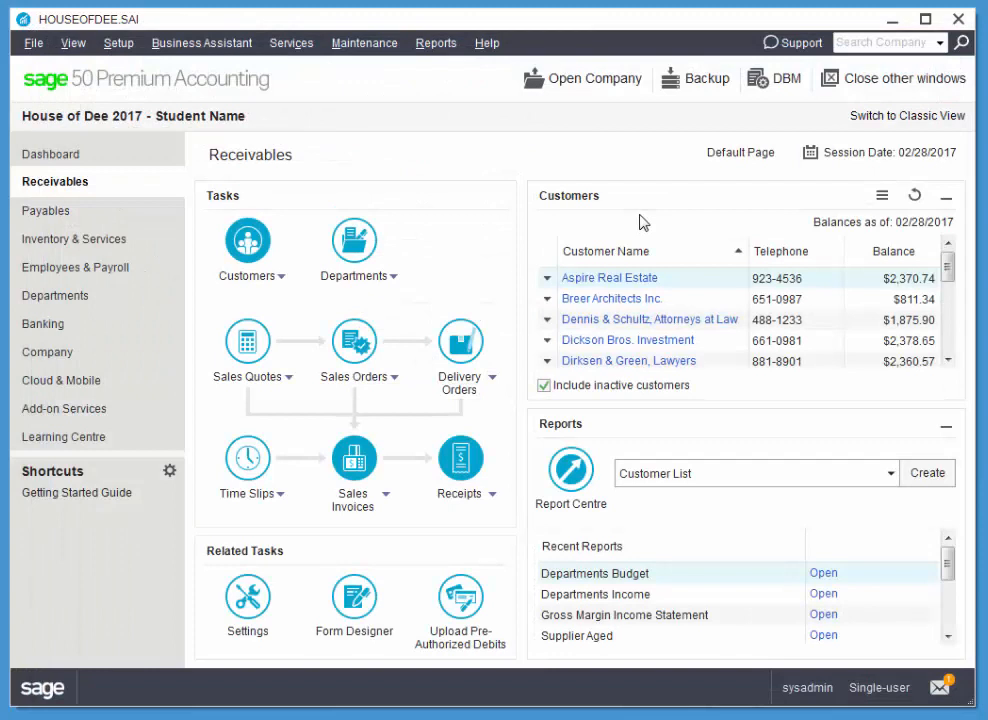